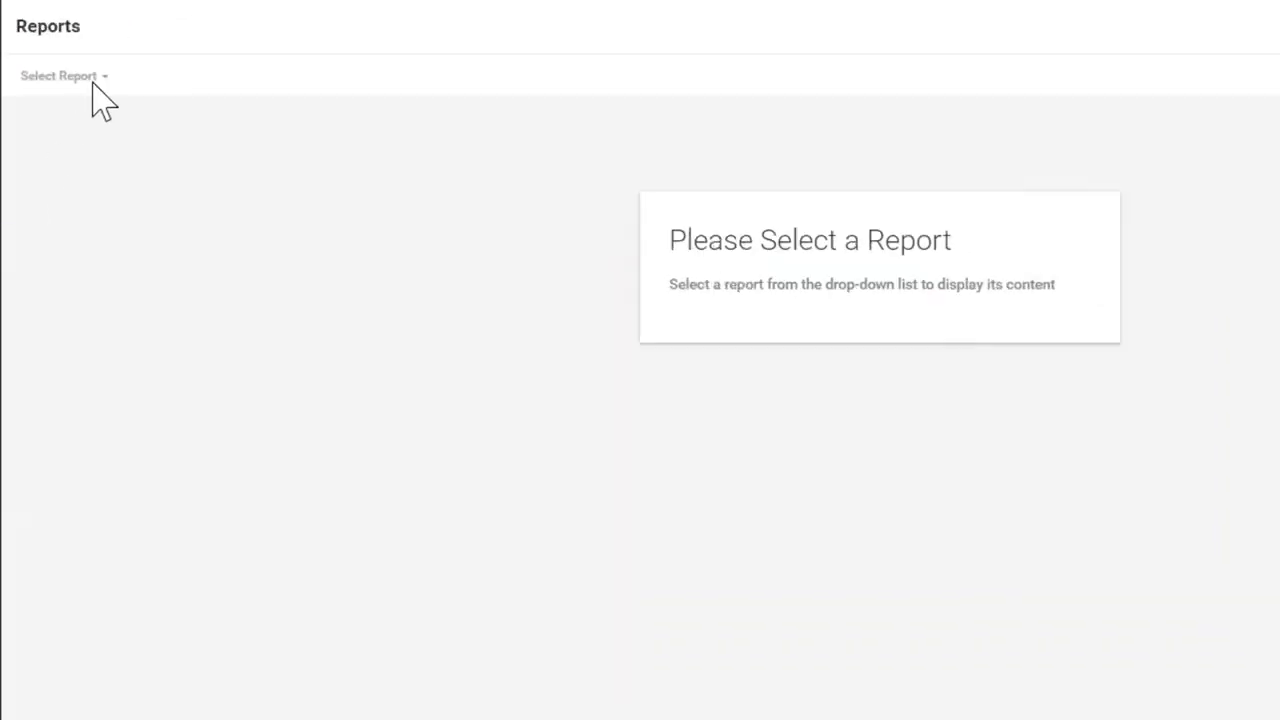
Load the Remote Access report and review its Remote Desktop, TeamViewer and SSH connection tables.
click(97, 86)
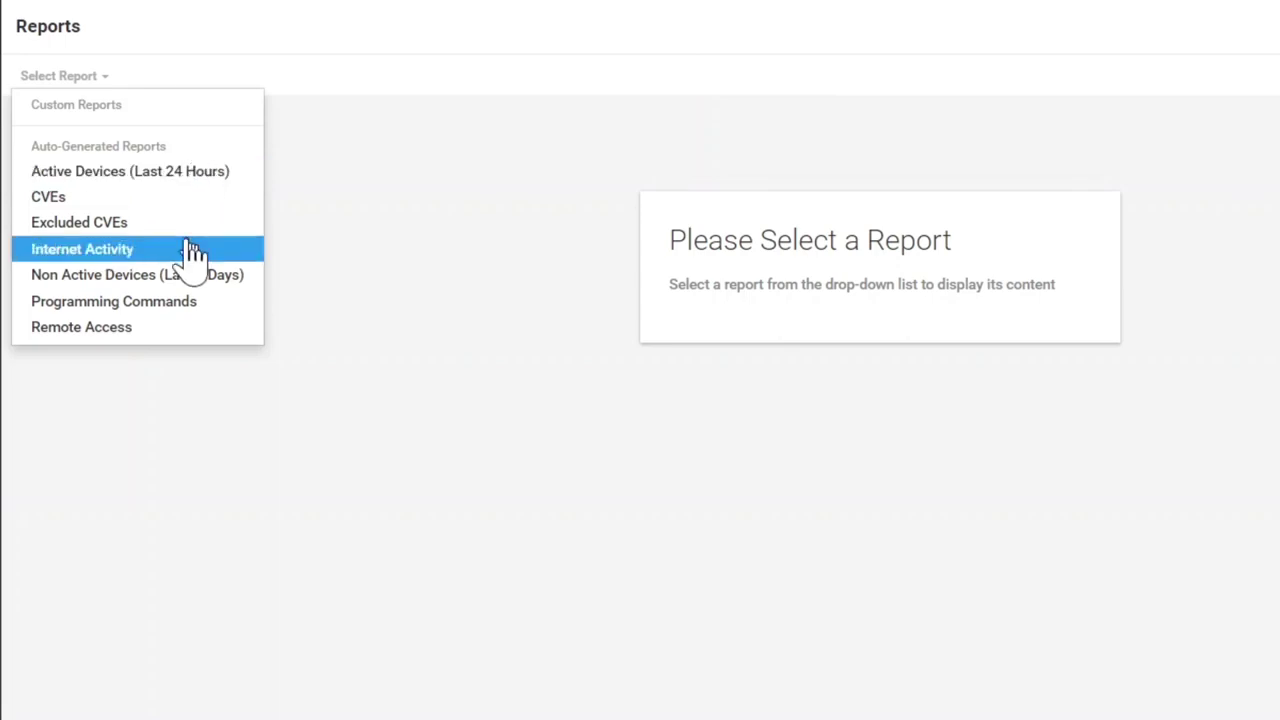
click(155, 335)
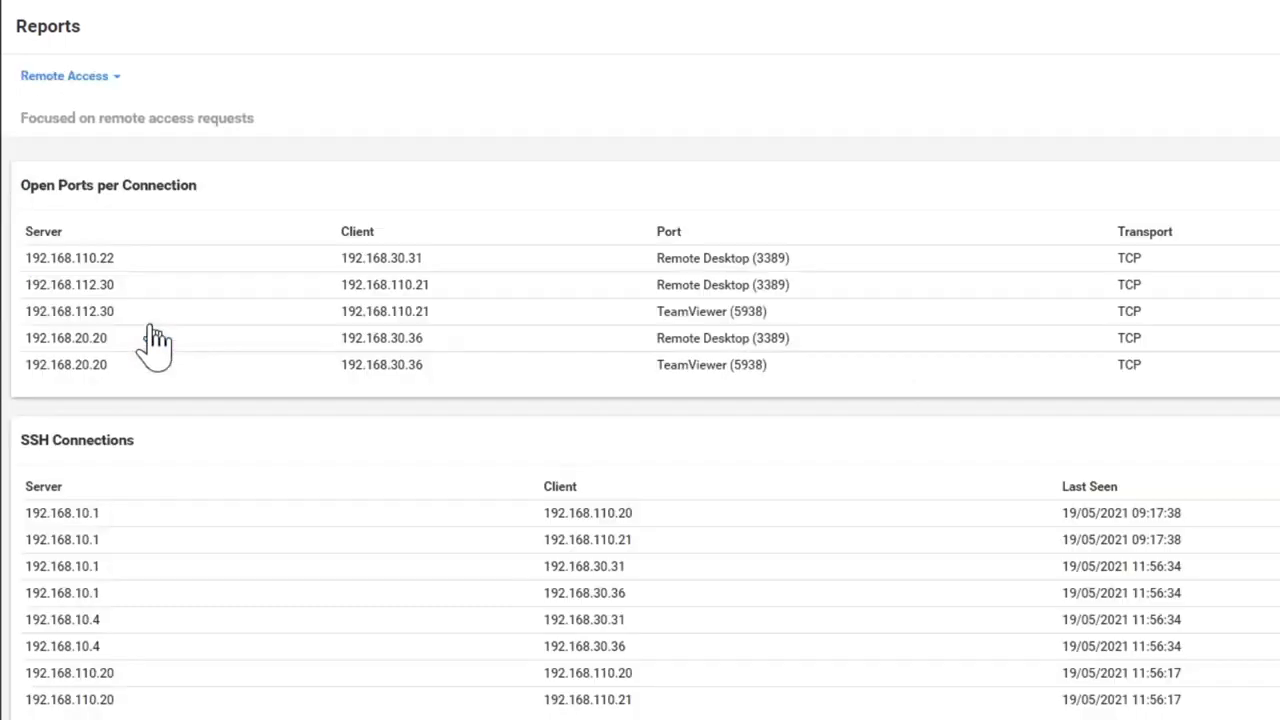
scroll(157, 300, down, 3)
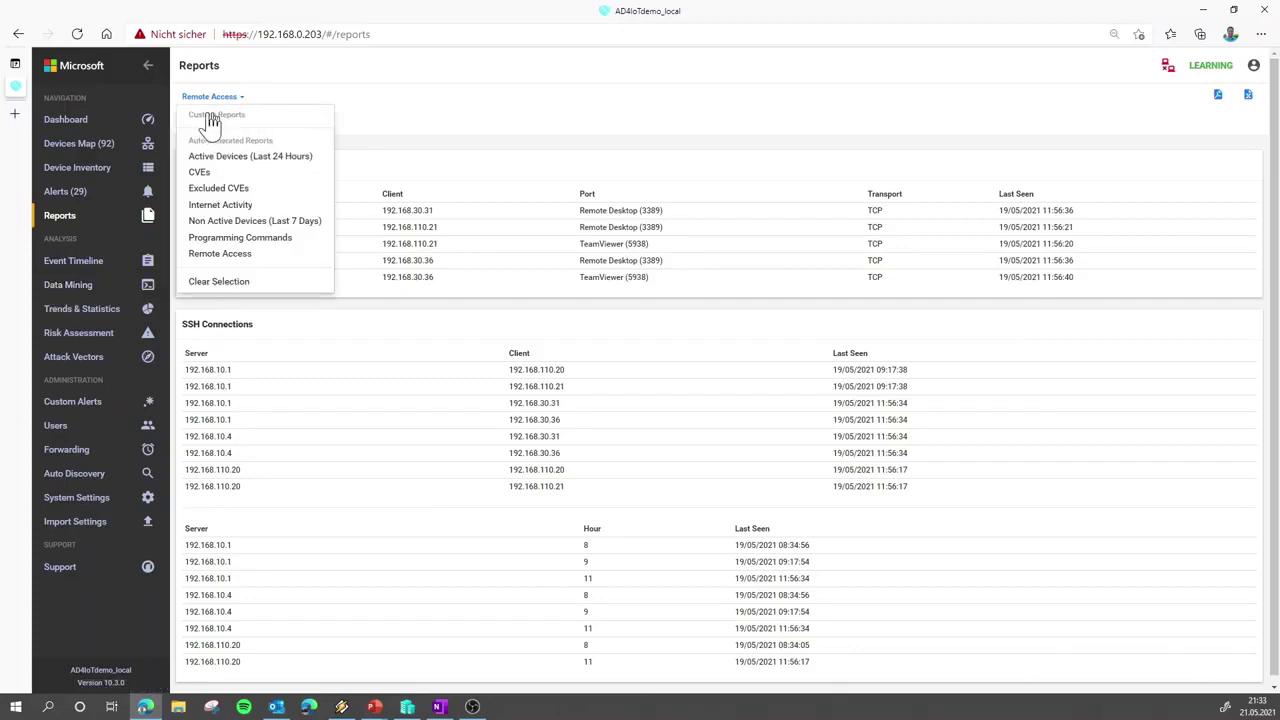
Go to Data Mining and open the Passwords report listing plain passwords by address, protocol and strength.
click(395, 160)
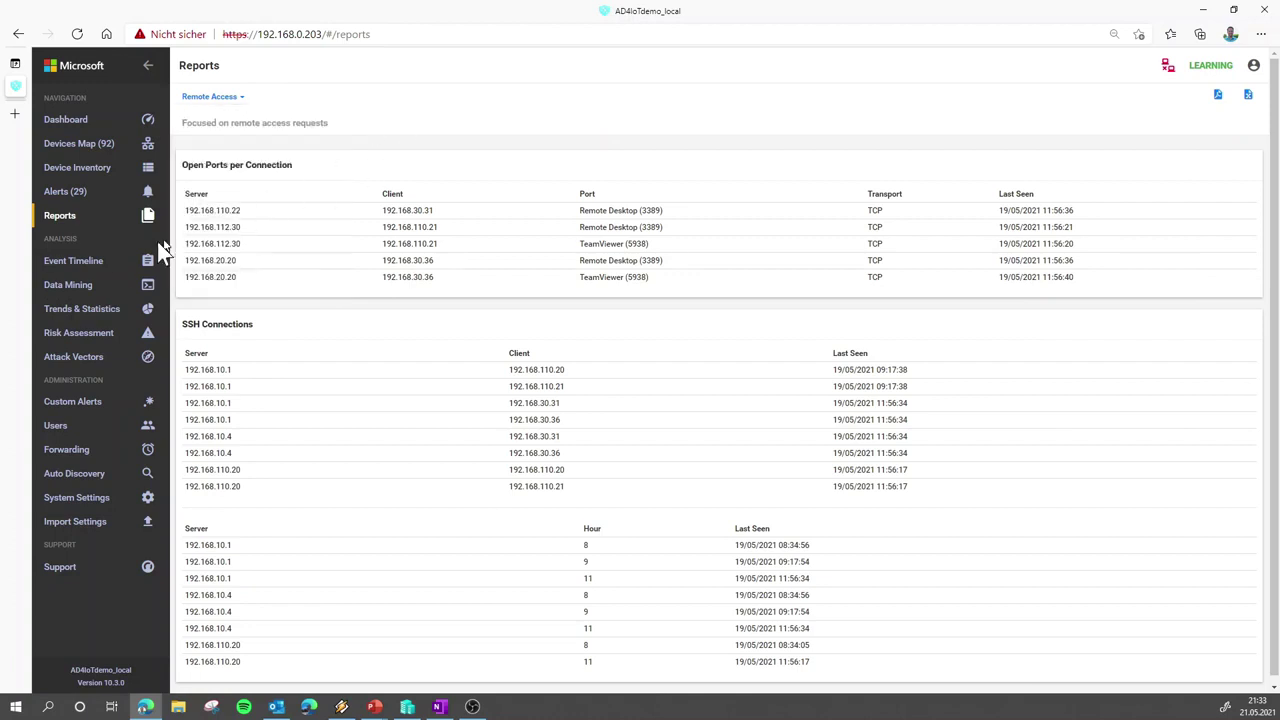
click(79, 292)
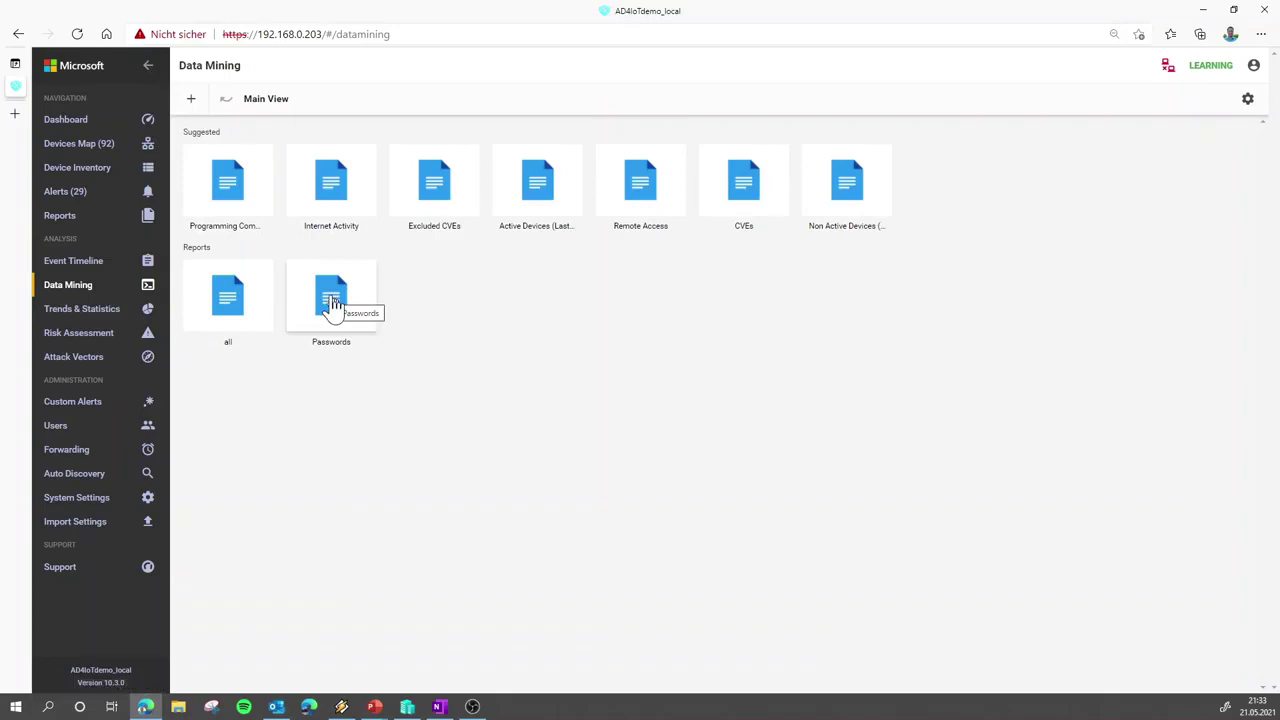
click(331, 300)
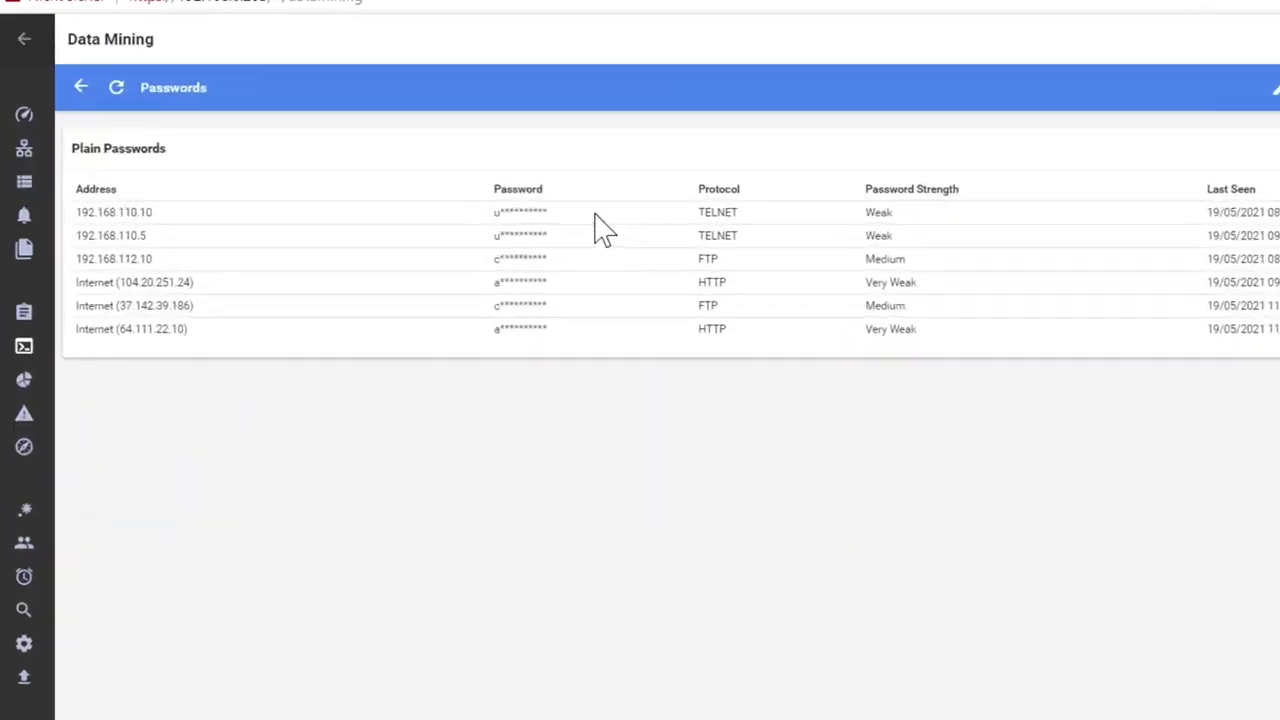
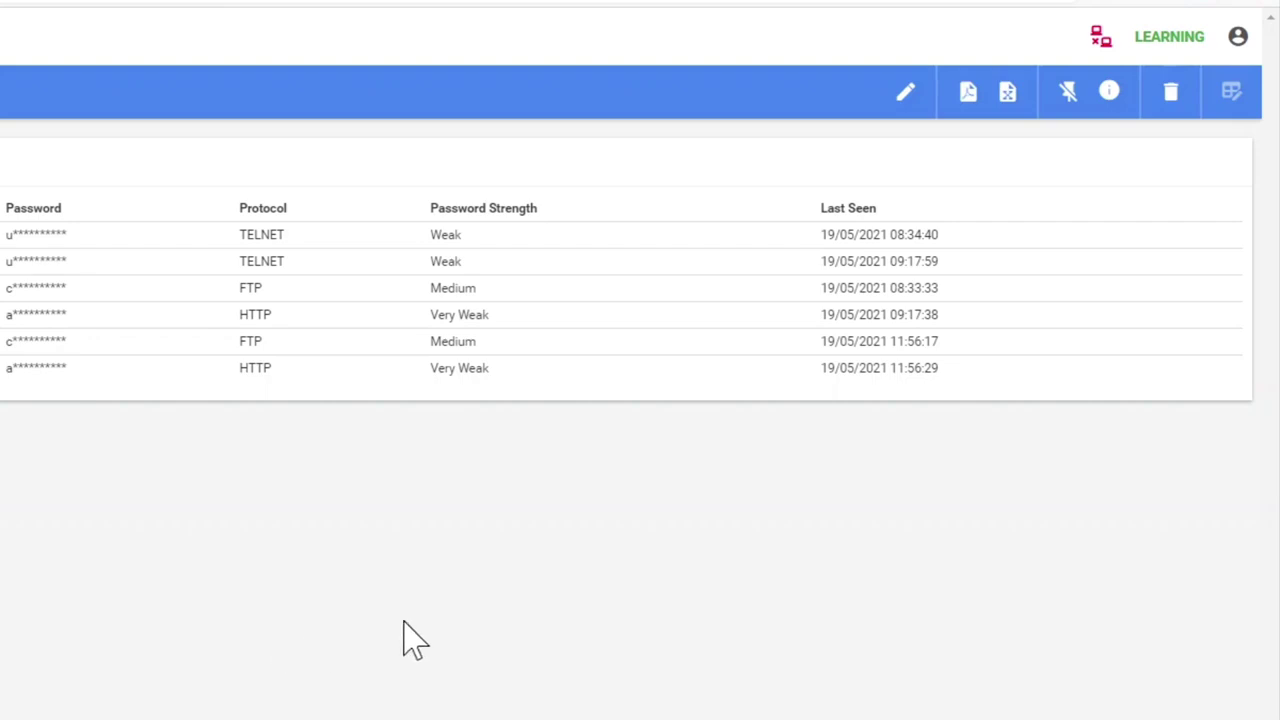
Pin the report to the dashboard, then show the Plain Passwords report on the Reports page.
click(1068, 92)
click(1070, 95)
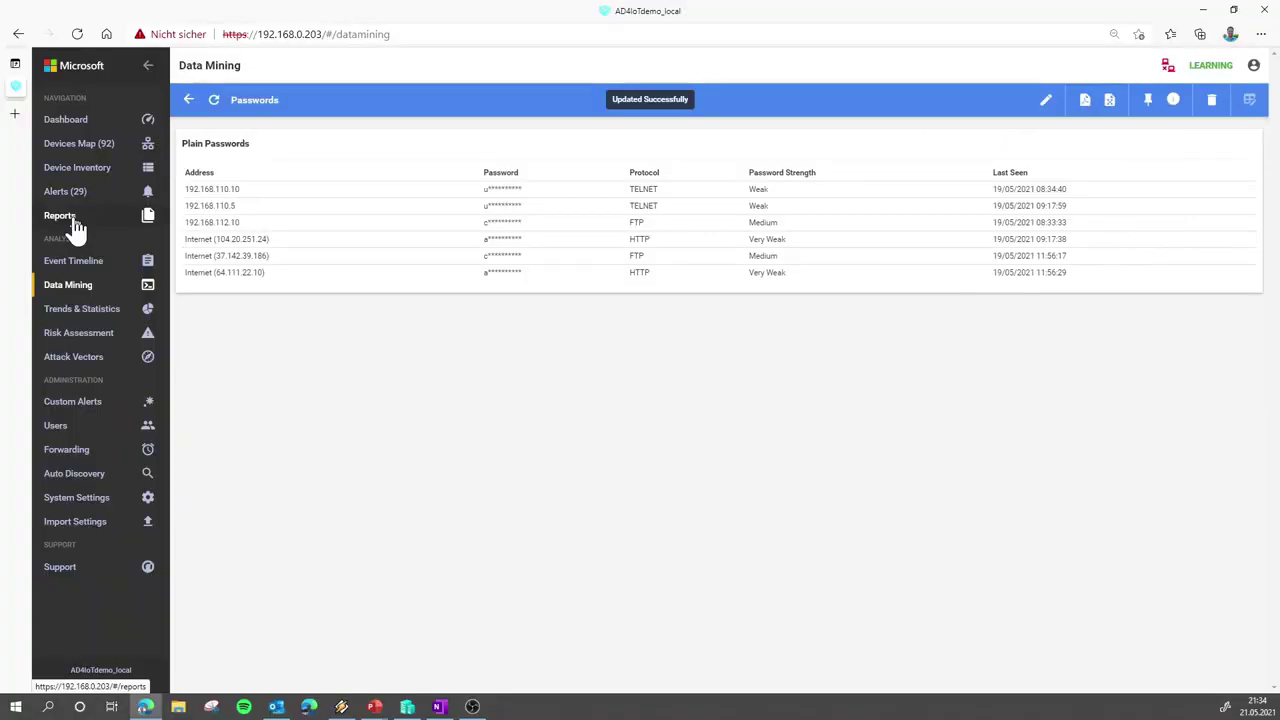
click(72, 216)
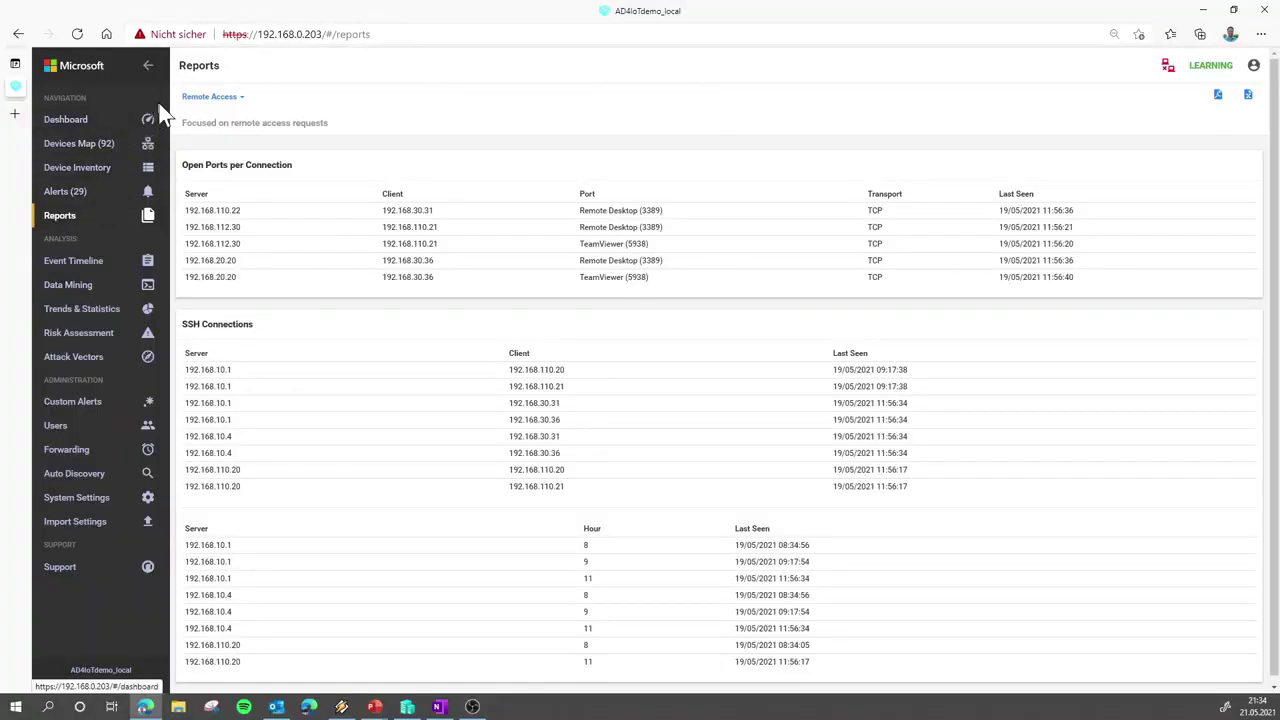
click(212, 97)
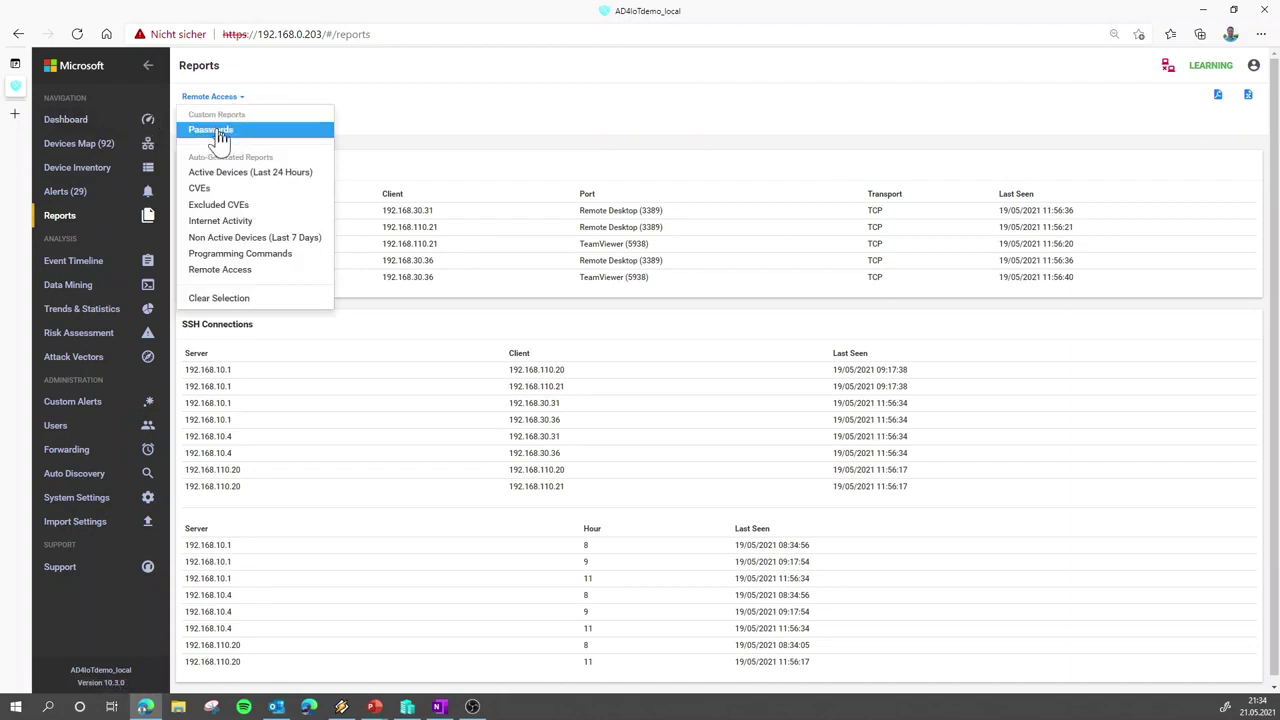
click(212, 131)
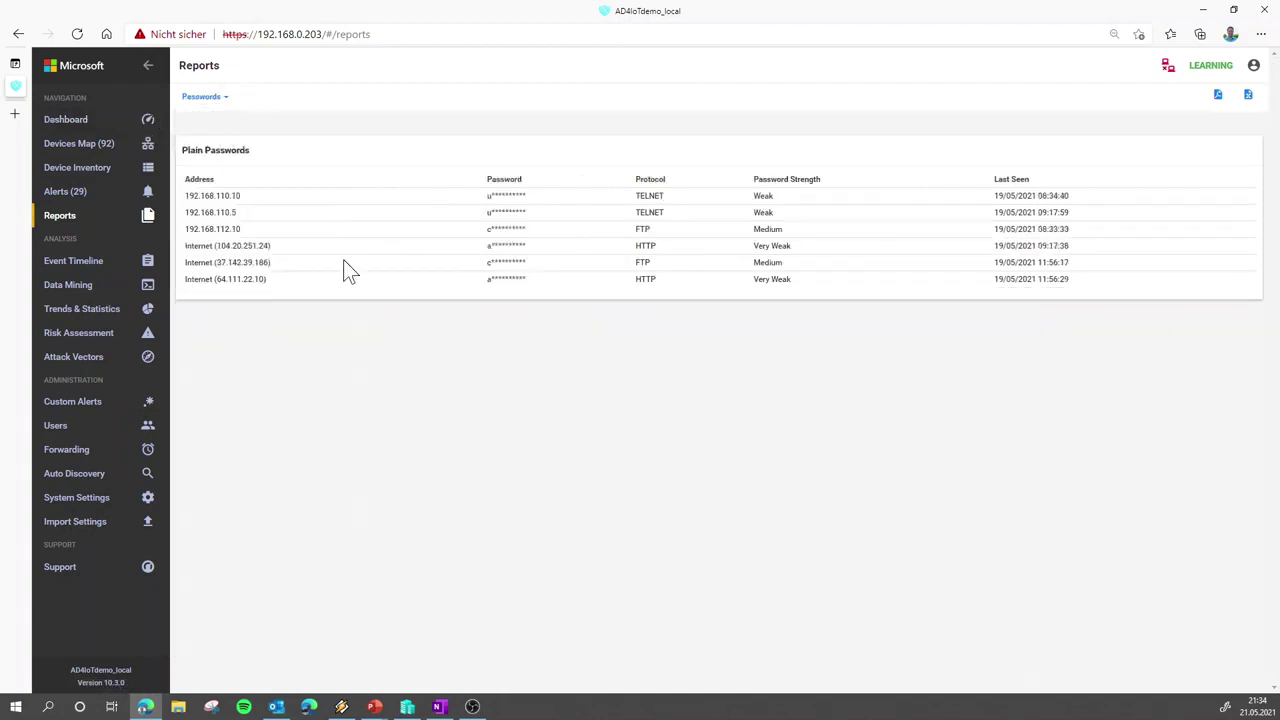
drag(227, 197, 560, 283)
click(669, 318)
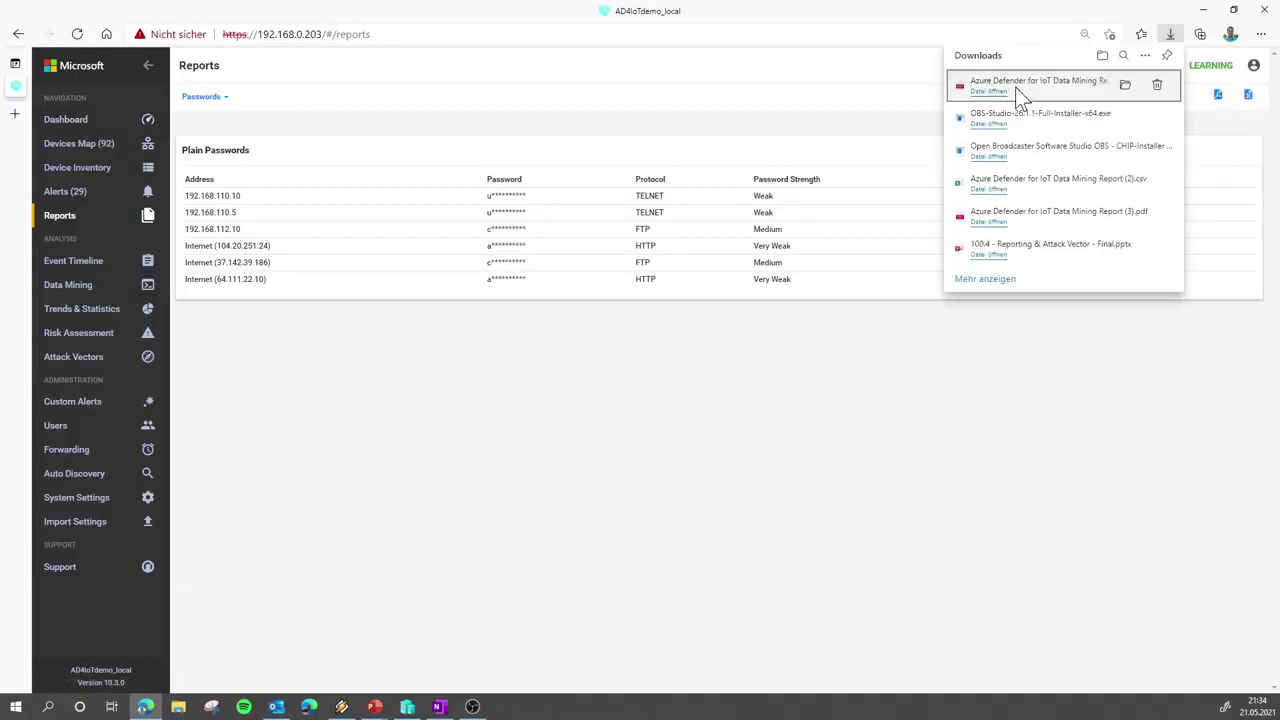
Open the exported Plain Passwords PDF in its own tab, then go back to the AD4IoTdemo_local Reports tab.
click(1012, 90)
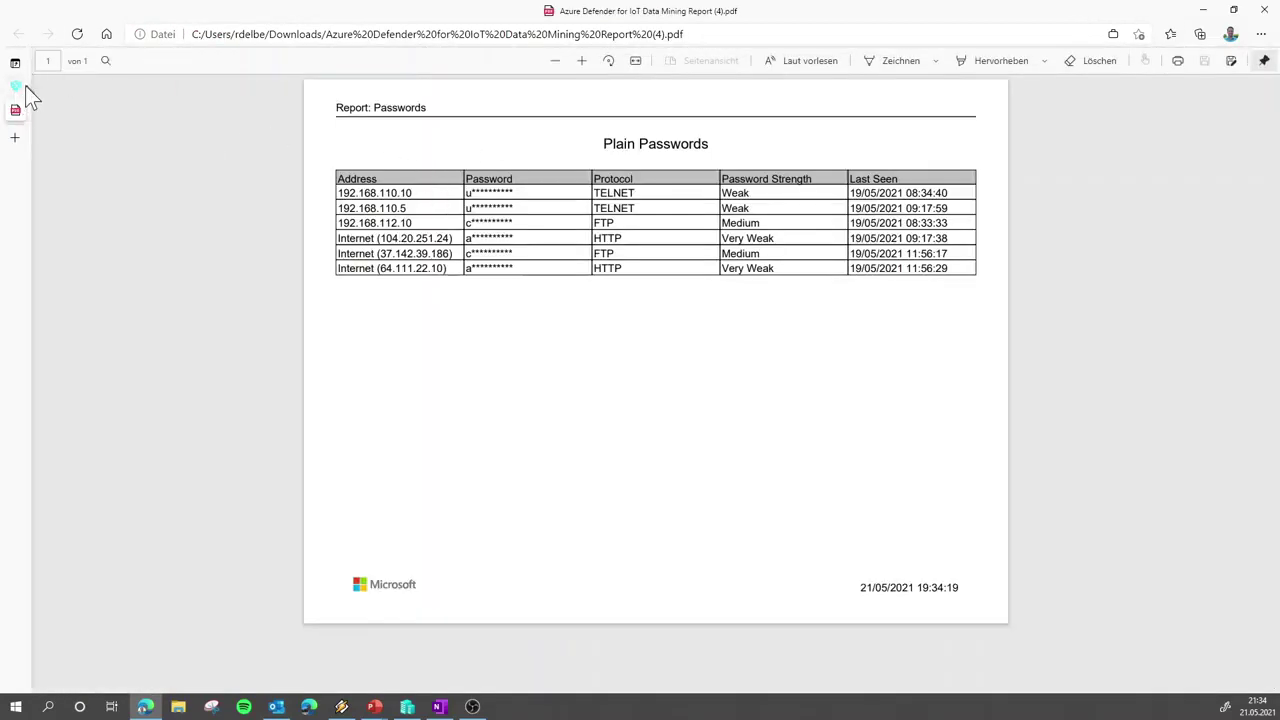
click(28, 85)
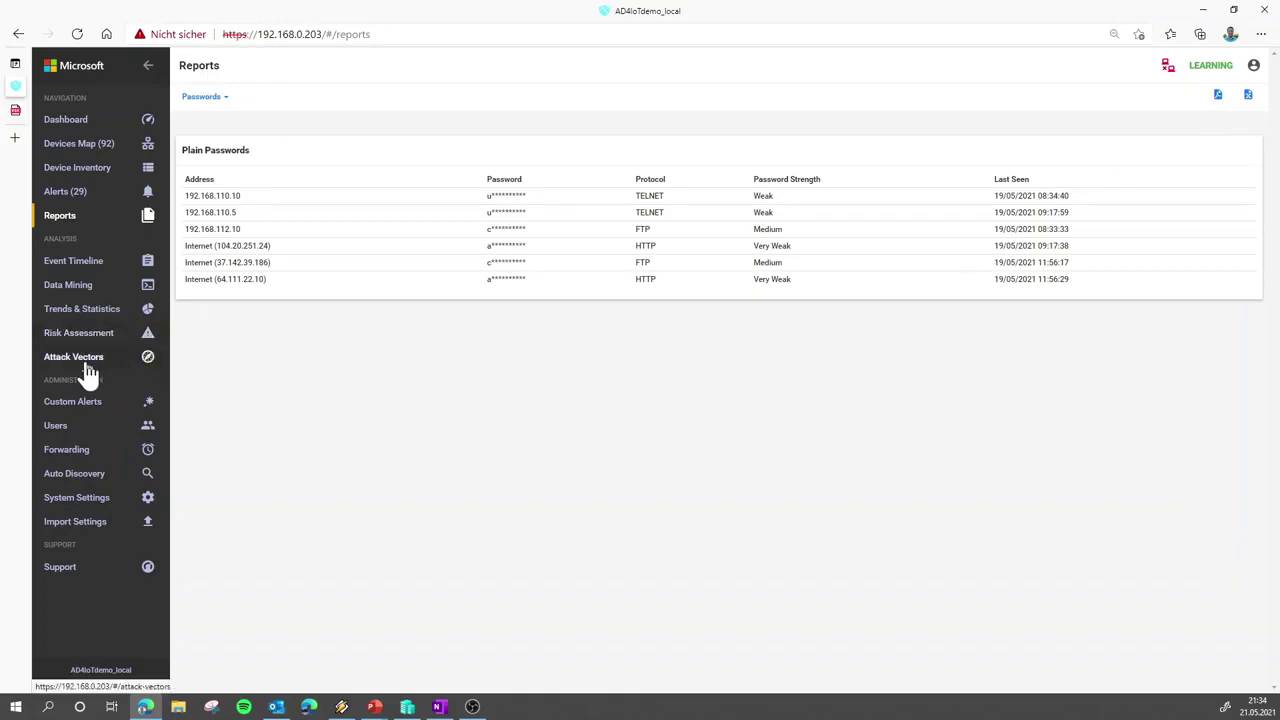
Open the Devices Map and zoom and pan the network device graph into view.
click(100, 147)
drag(738, 318, 578, 338)
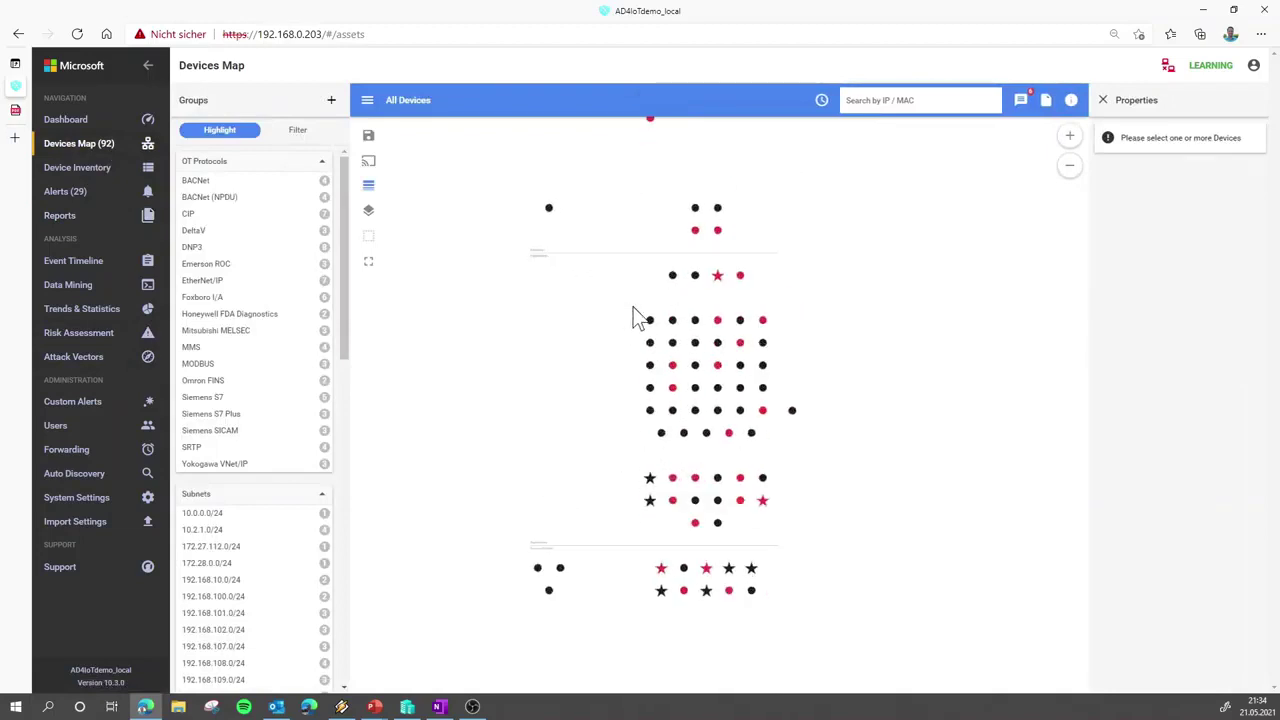
scroll(634, 314, up, 3)
drag(564, 372, 486, 446)
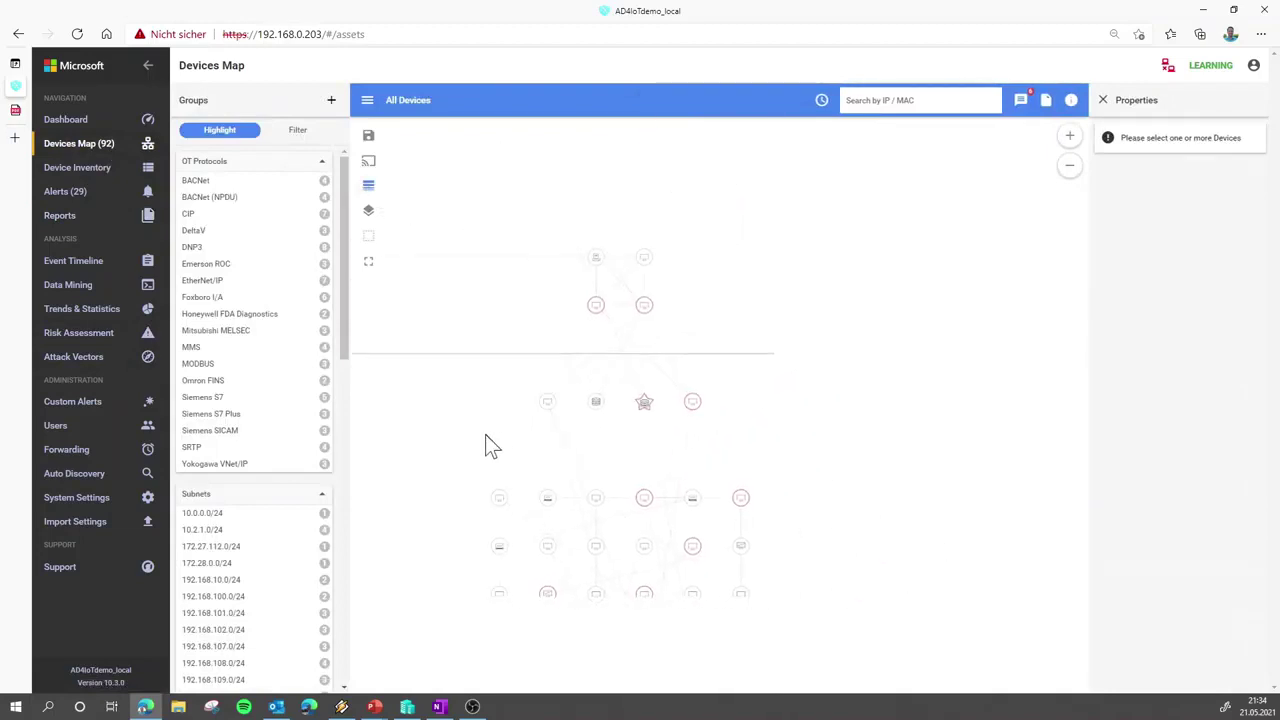
scroll(649, 404, up, 2)
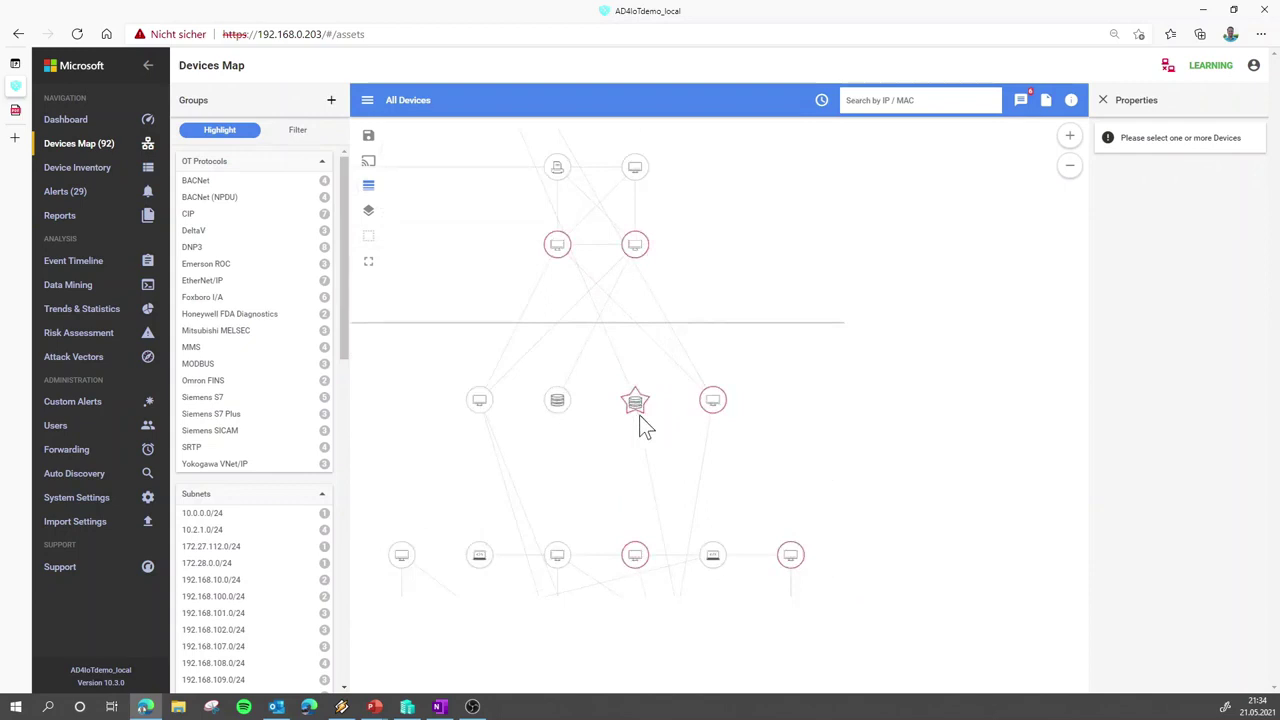
scroll(715, 444, up, 3)
scroll(819, 404, down, 5)
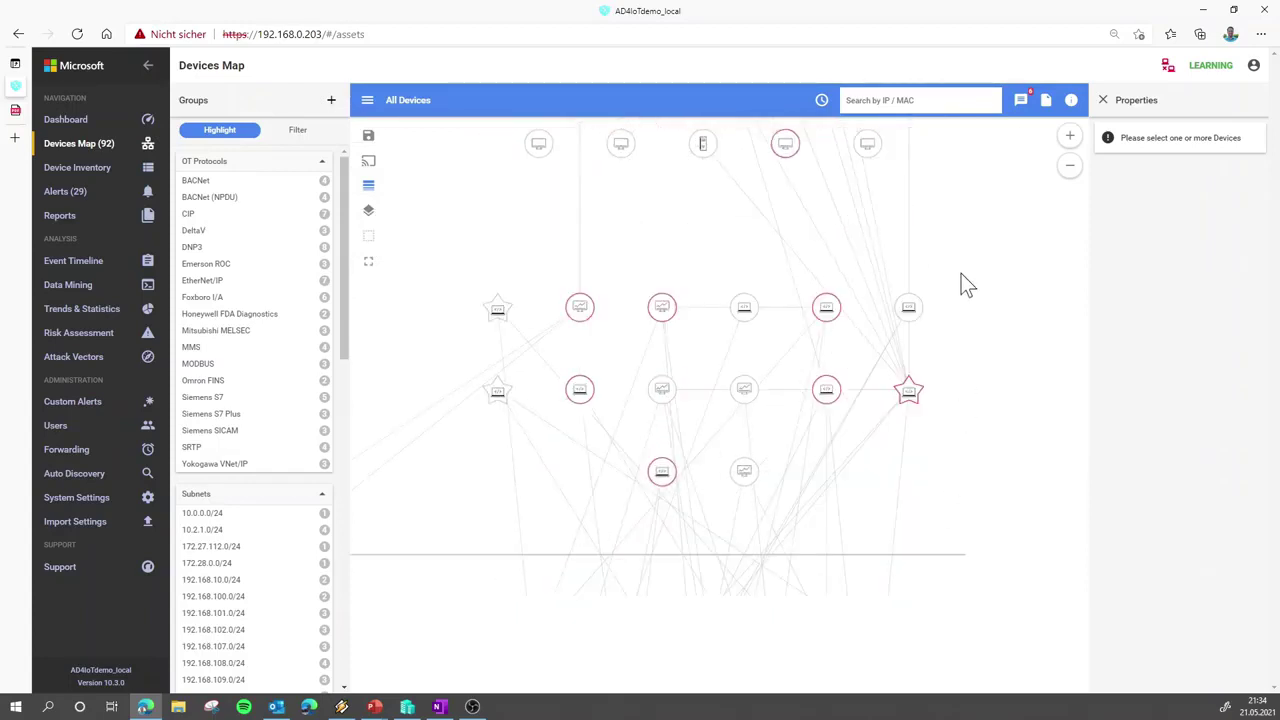
Select the 192.168.110.21 Engineering Station and trace its connections to the boundaries and Internet node.
click(912, 350)
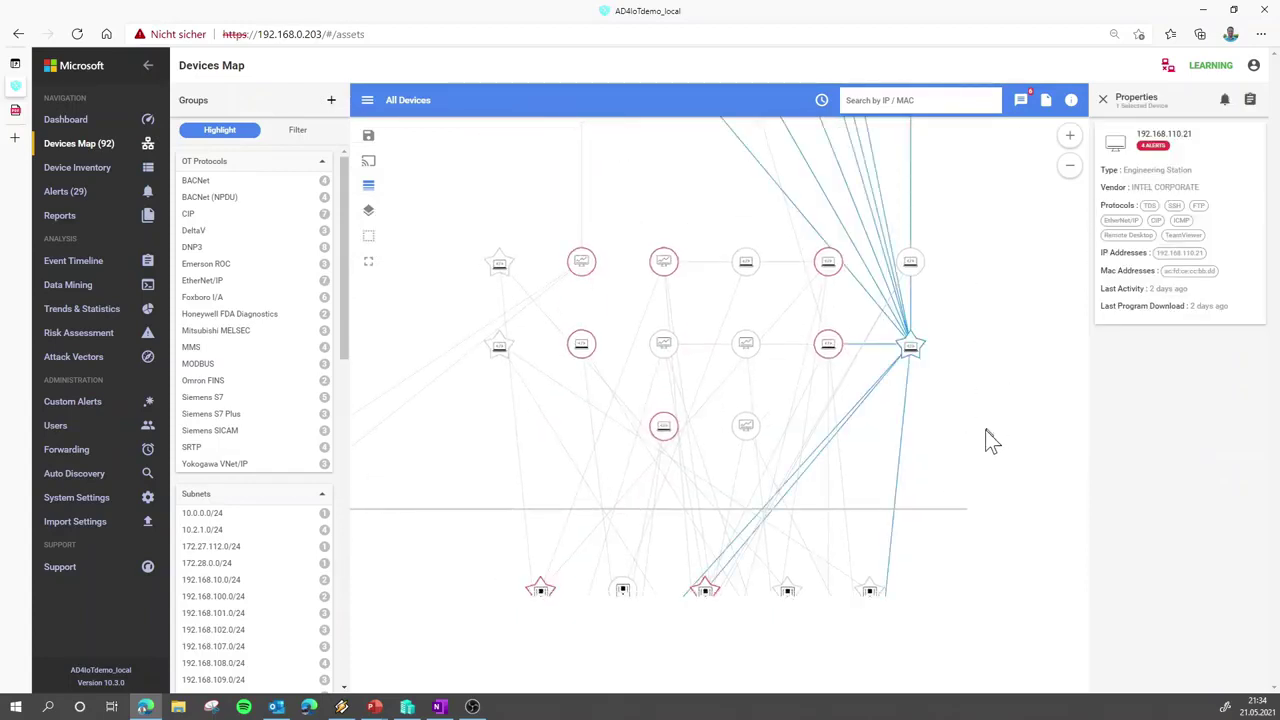
drag(955, 430, 968, 295)
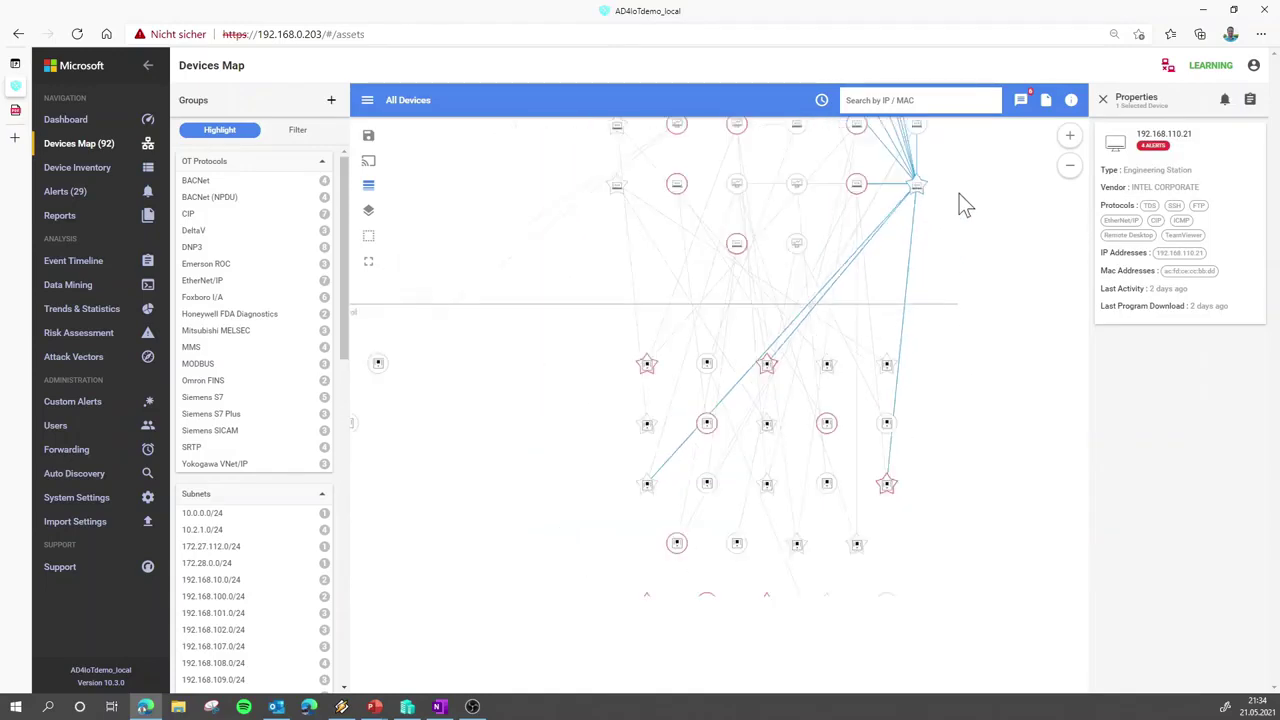
drag(960, 206, 951, 471)
scroll(947, 371, down, 2)
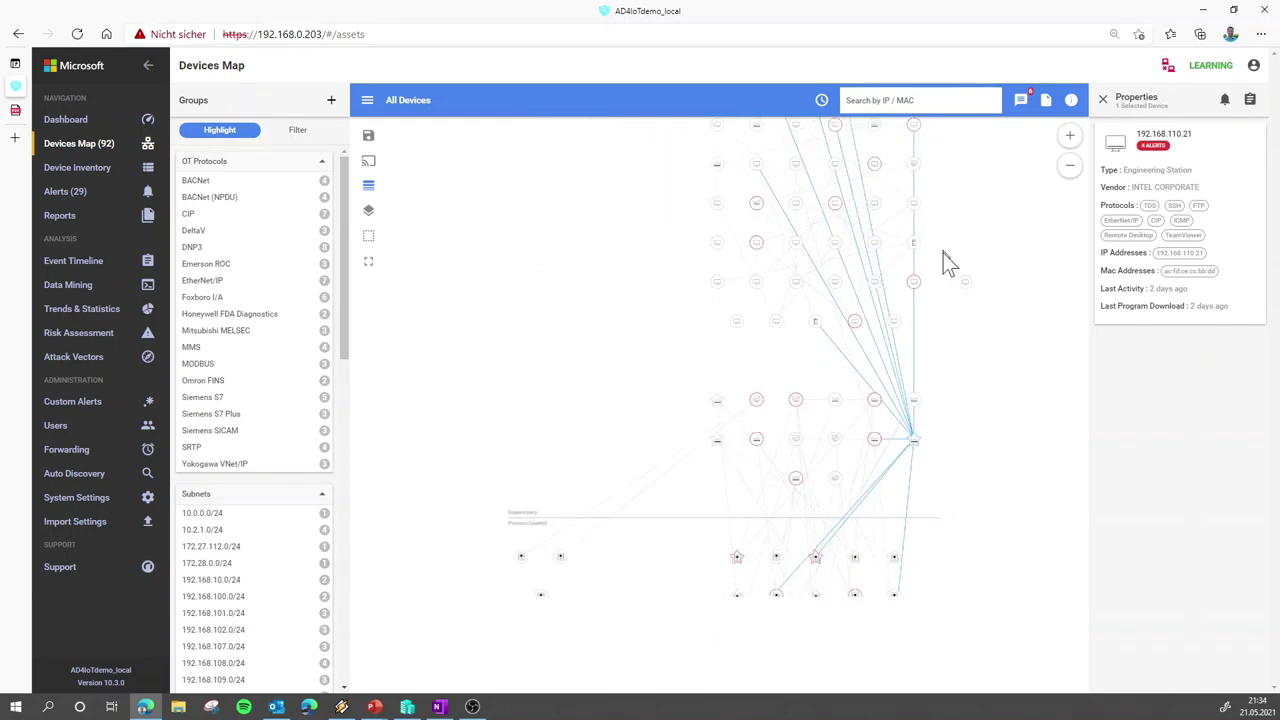
drag(943, 253, 911, 571)
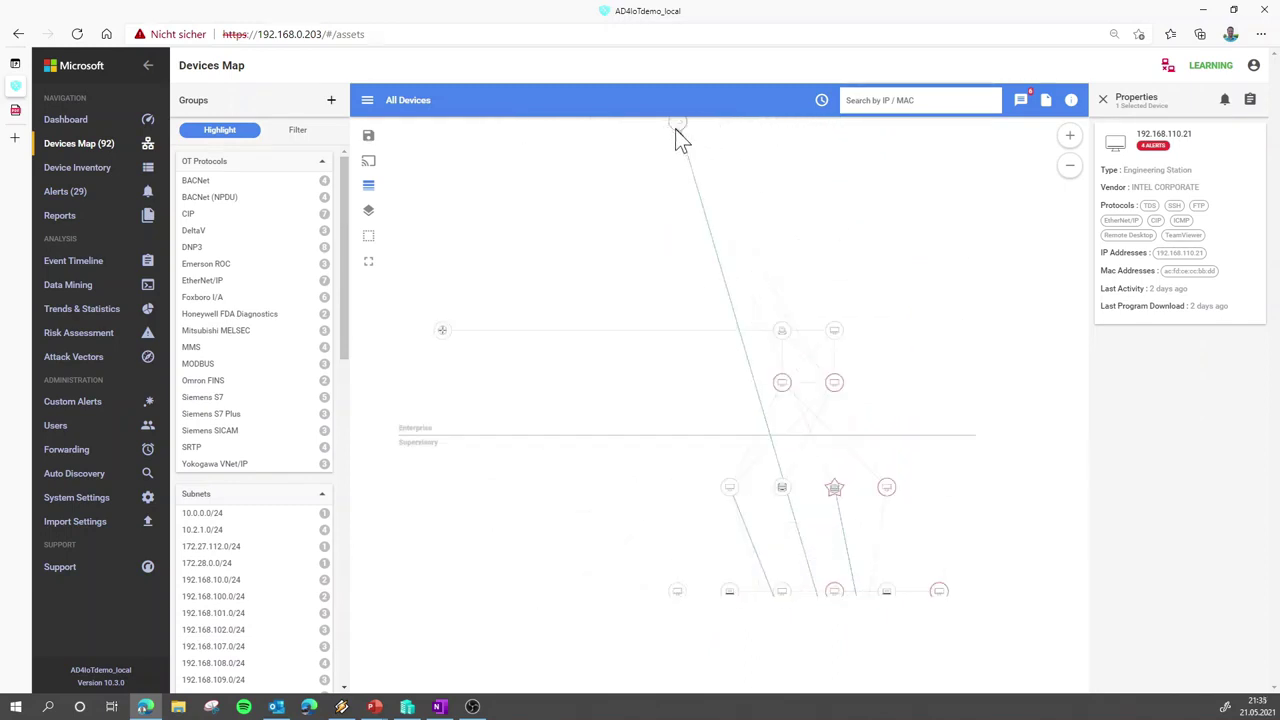
drag(675, 132, 658, 295)
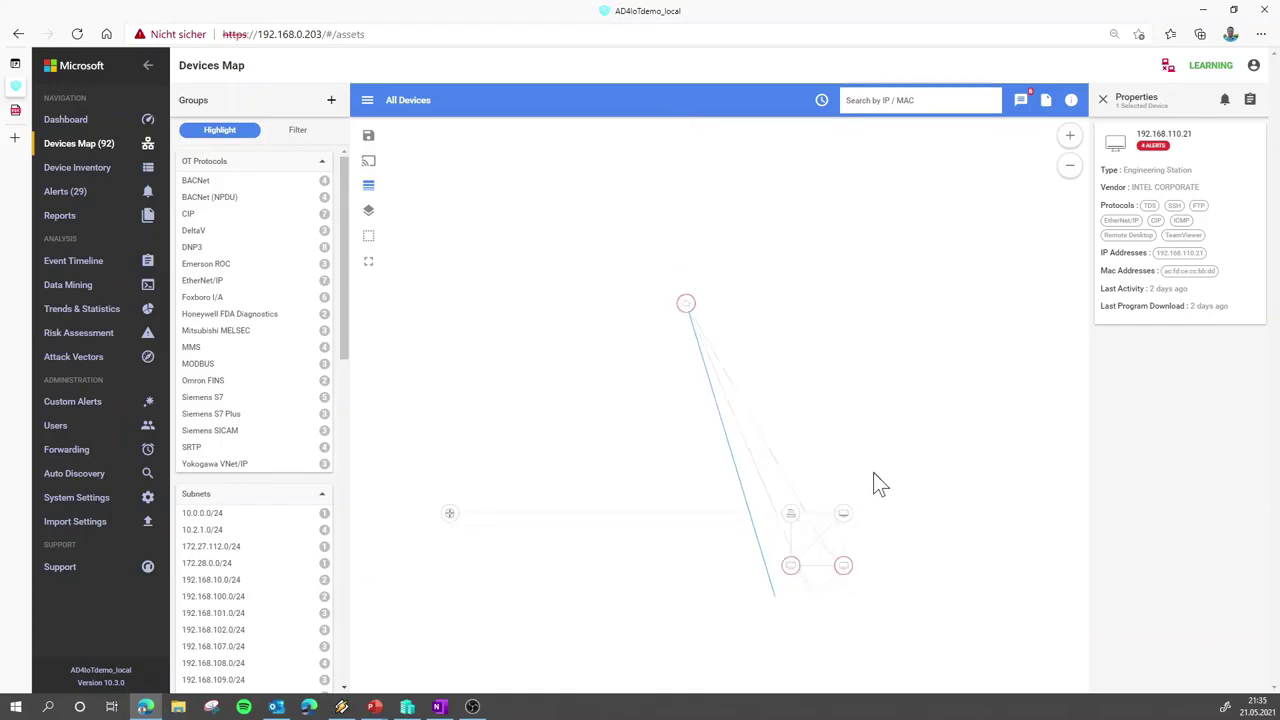
drag(877, 486, 820, 243)
drag(889, 449, 849, 291)
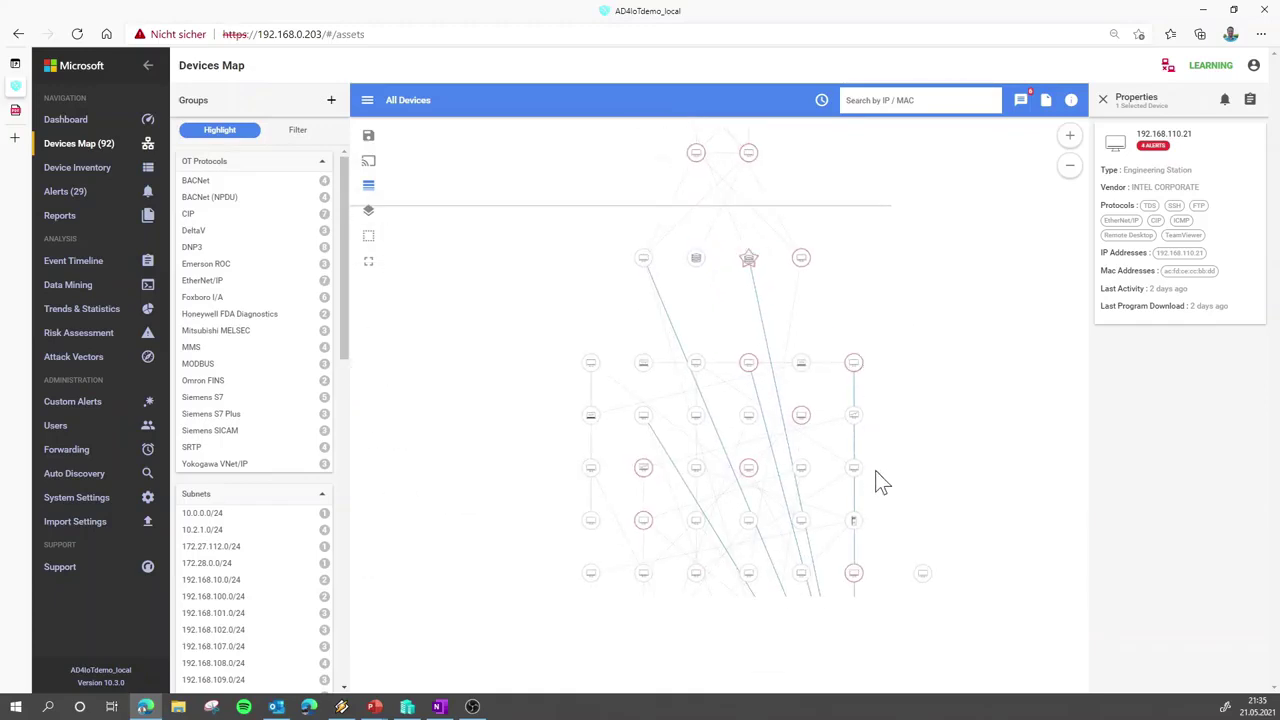
drag(877, 480, 868, 277)
drag(871, 451, 866, 366)
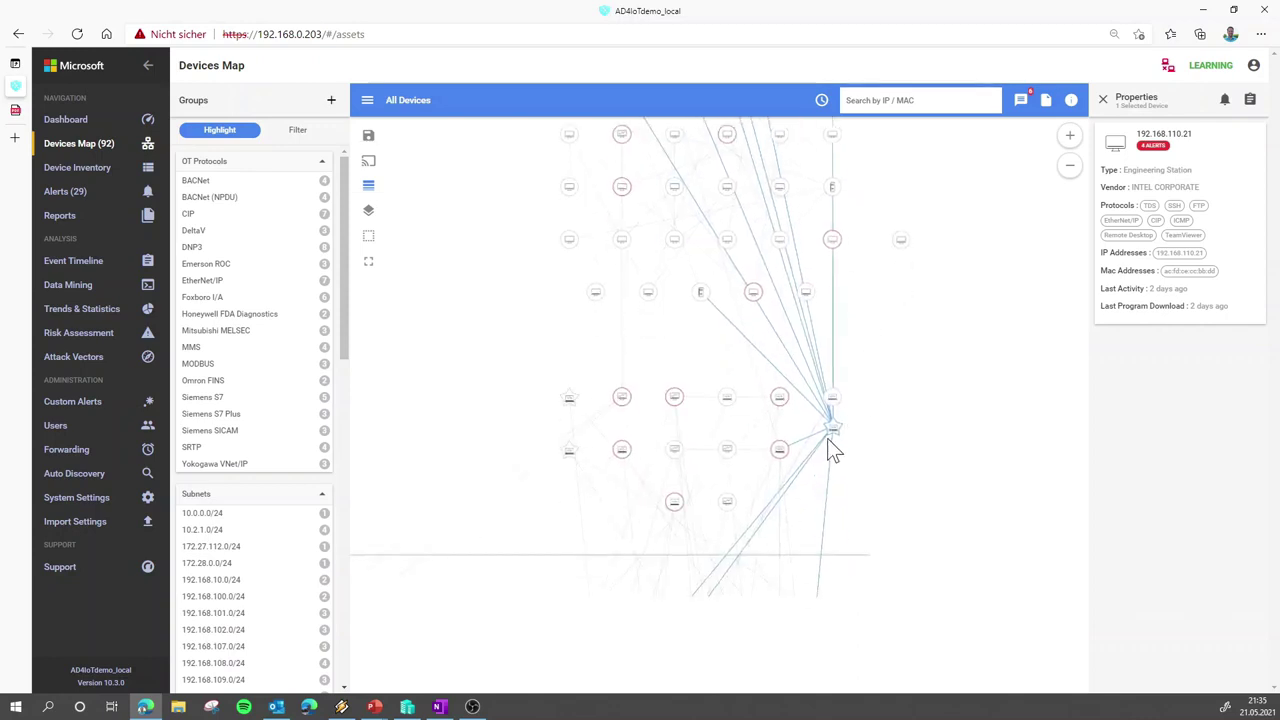
scroll(848, 425, up, 2)
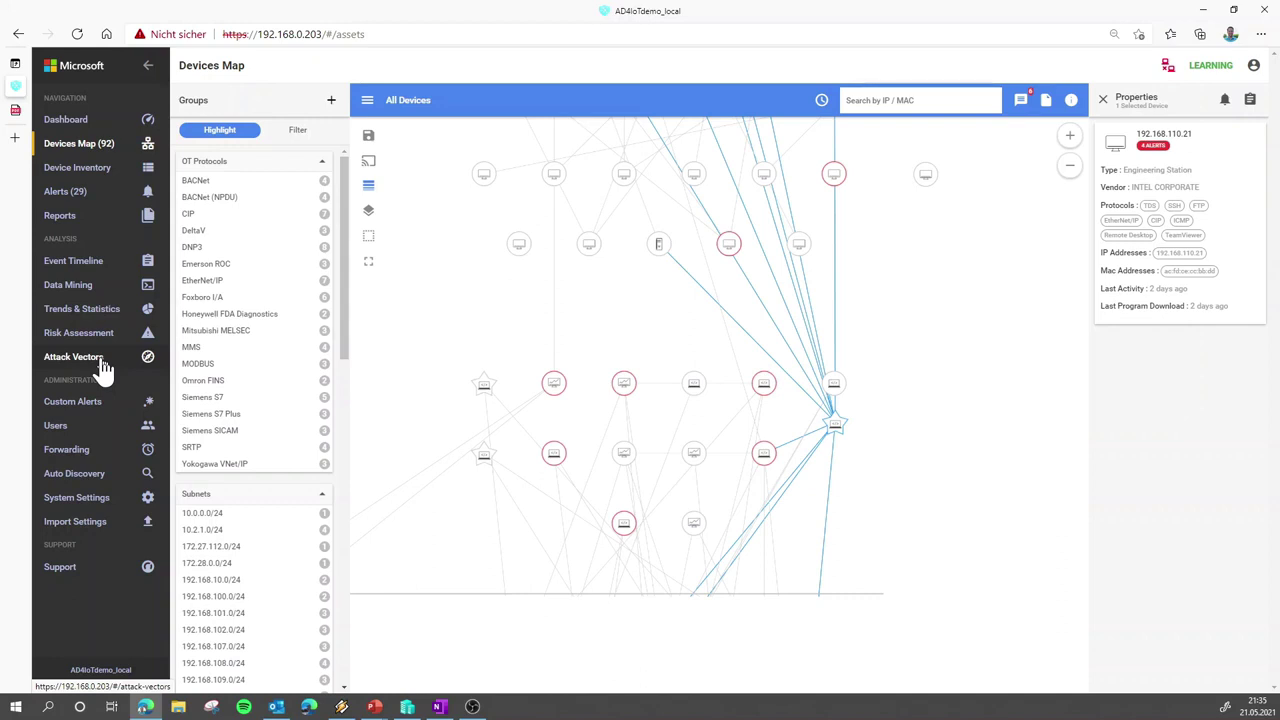
Regenerate simulation Sim1 with Maximum Vectors 10 and Show In Device Map enabled.
click(103, 368)
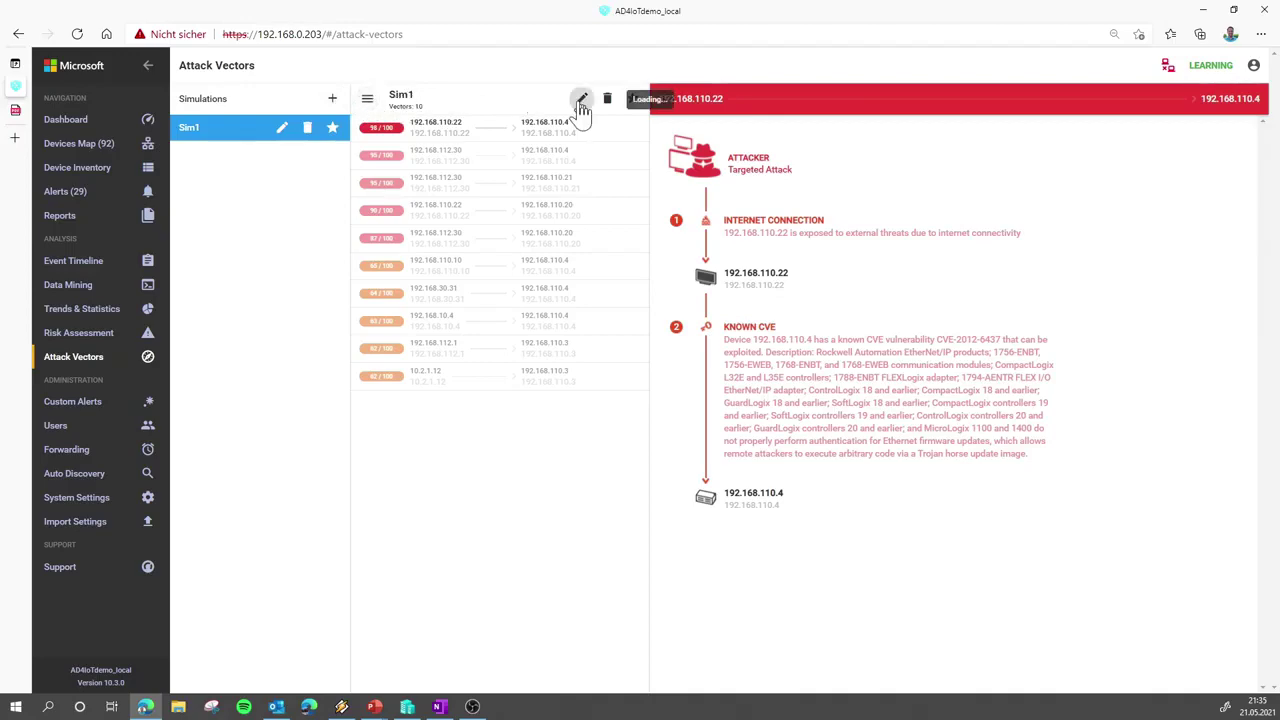
click(581, 98)
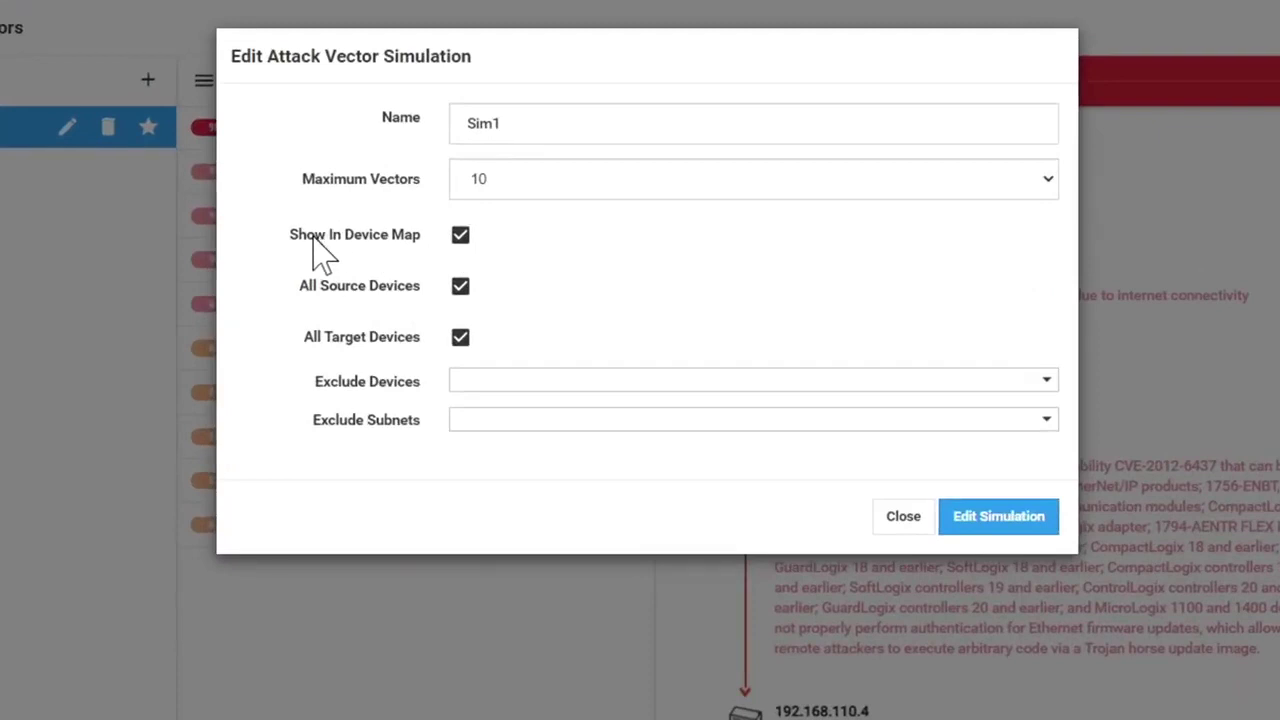
drag(421, 201, 491, 204)
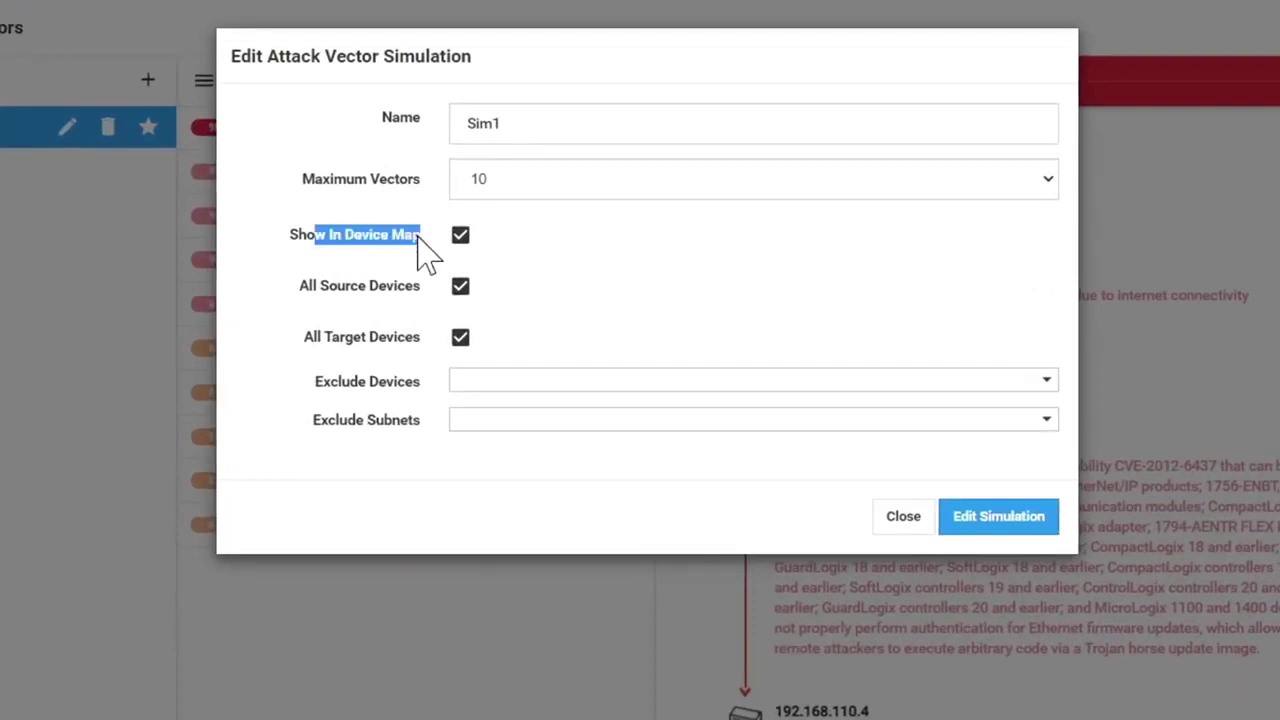
click(421, 240)
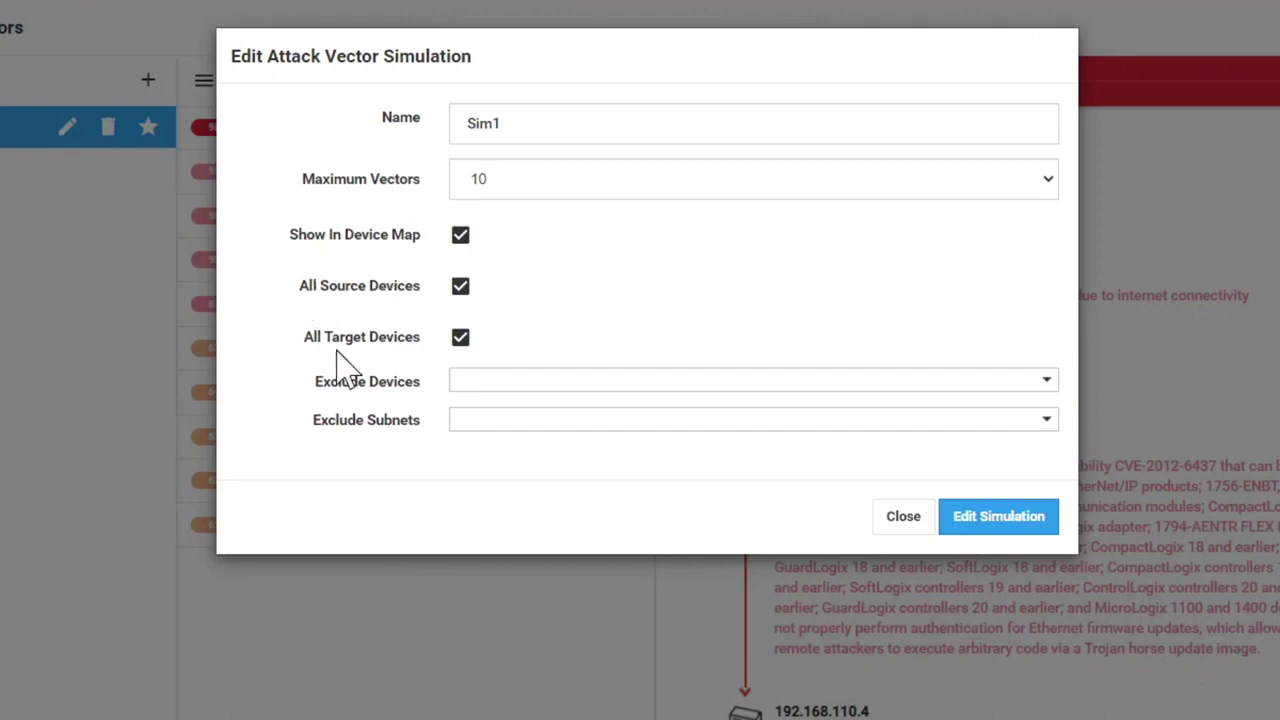
click(971, 516)
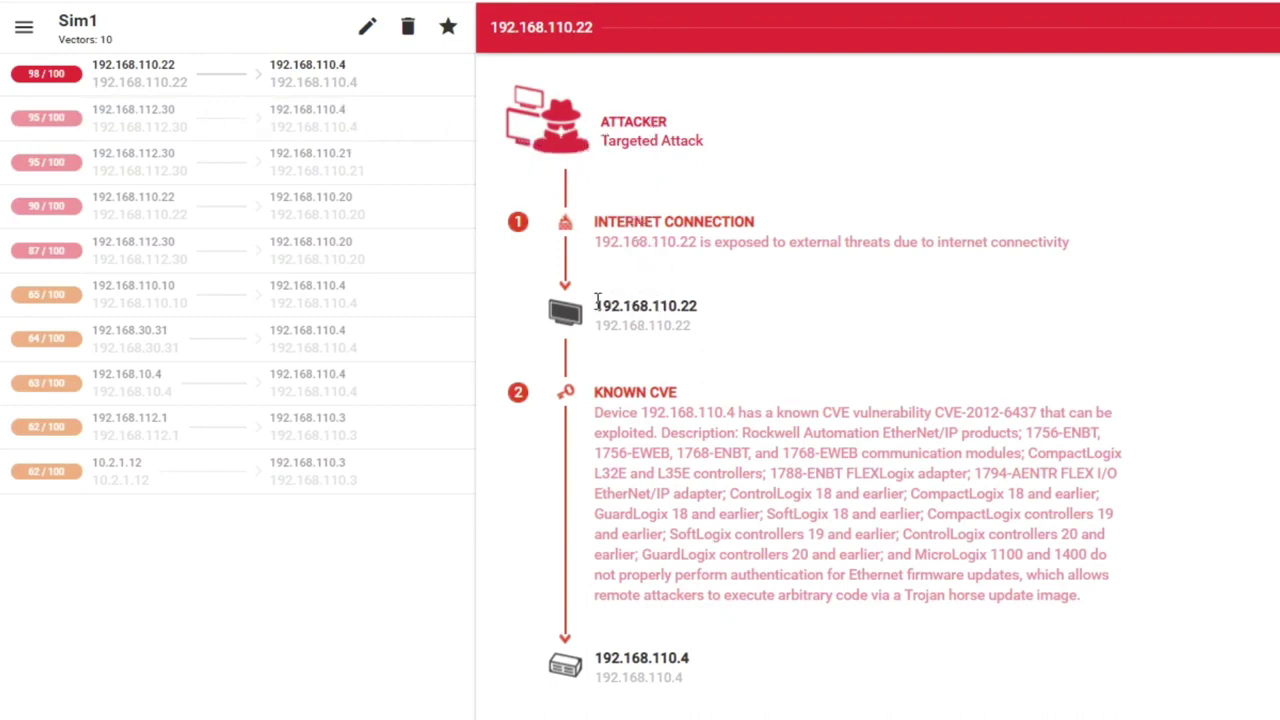
Review the top vector 192.168.110.22 → 192.168.110.4 and its CVE-2012-6437 Trojan horse update step.
drag(595, 306, 697, 305)
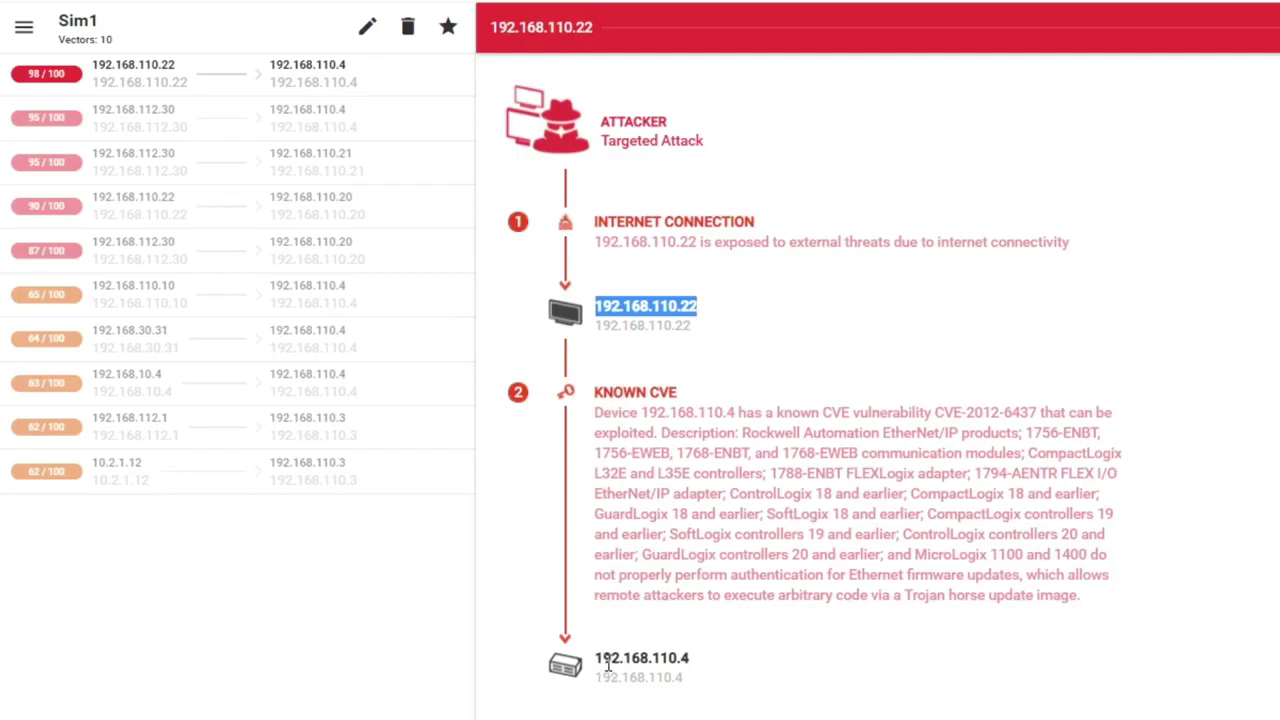
drag(603, 660, 697, 672)
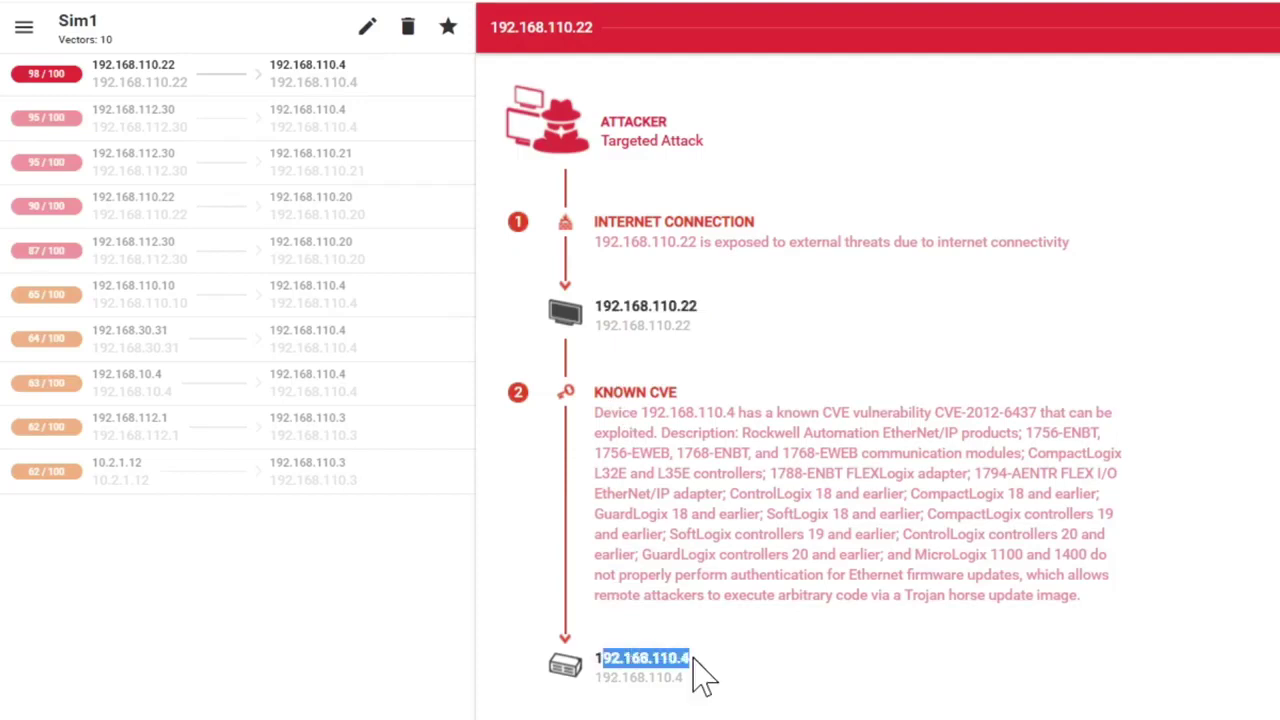
click(703, 676)
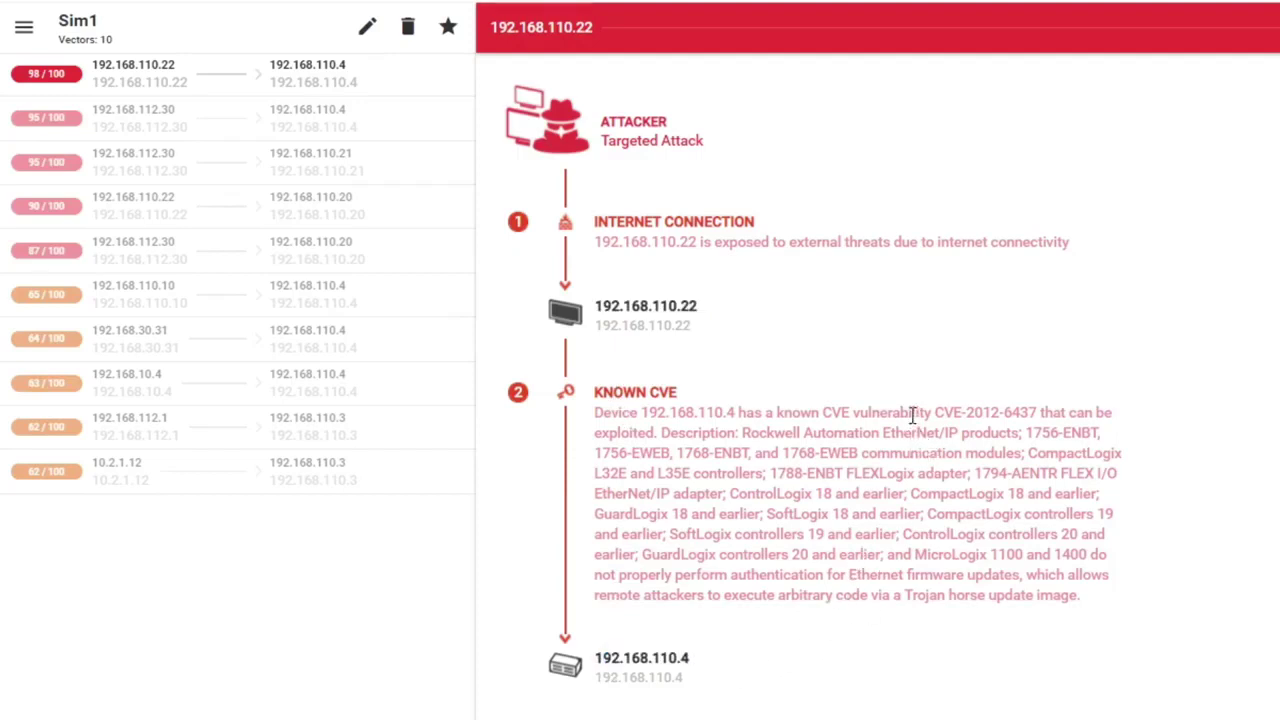
drag(937, 411, 1031, 408)
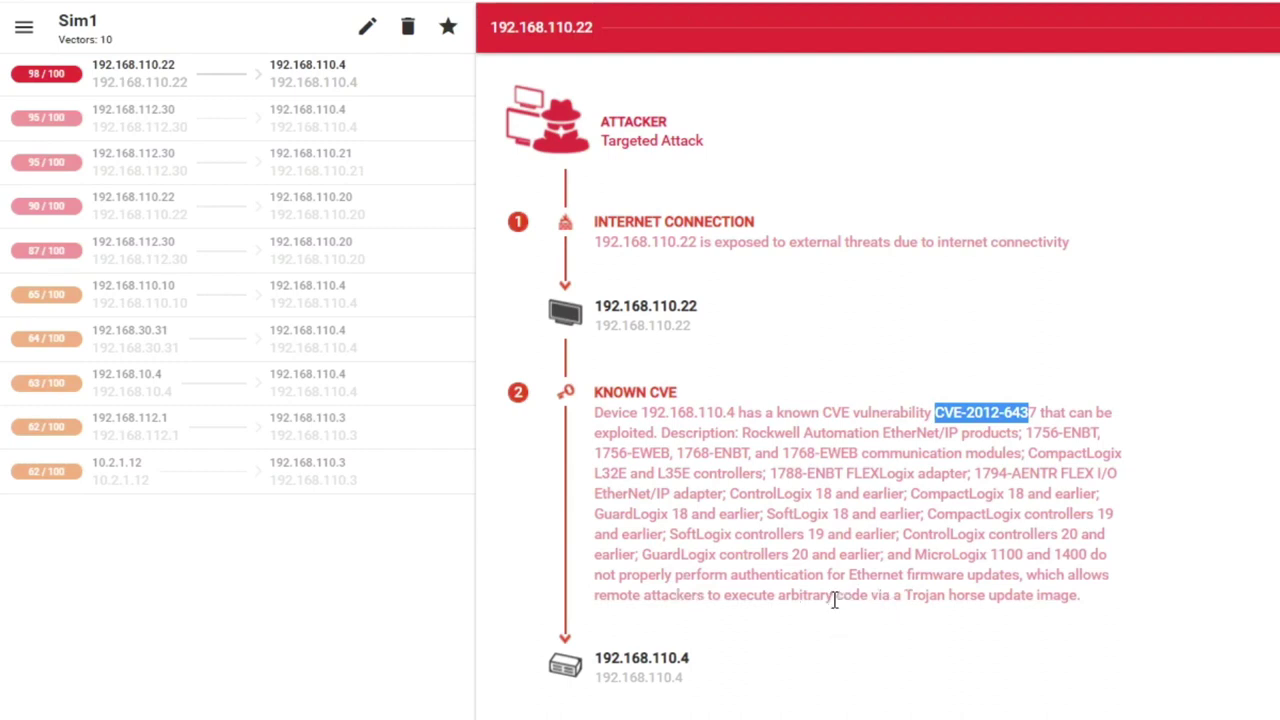
drag(837, 597, 1043, 590)
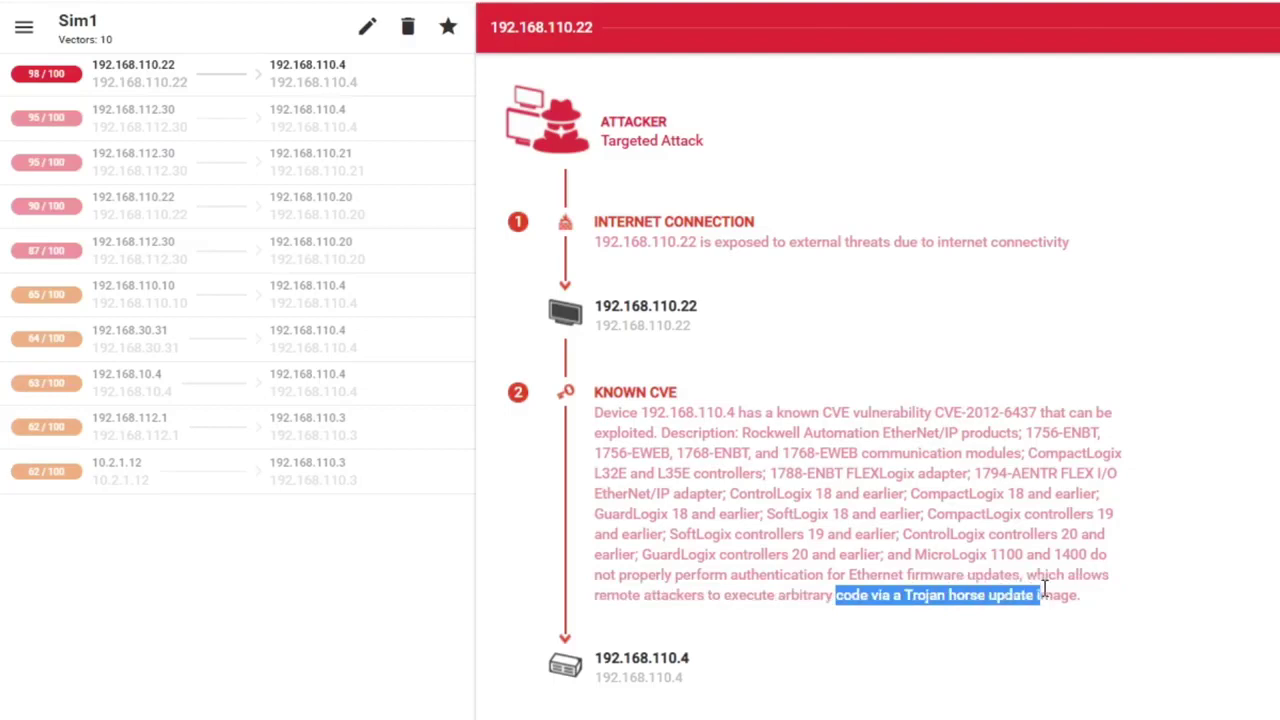
click(1043, 590)
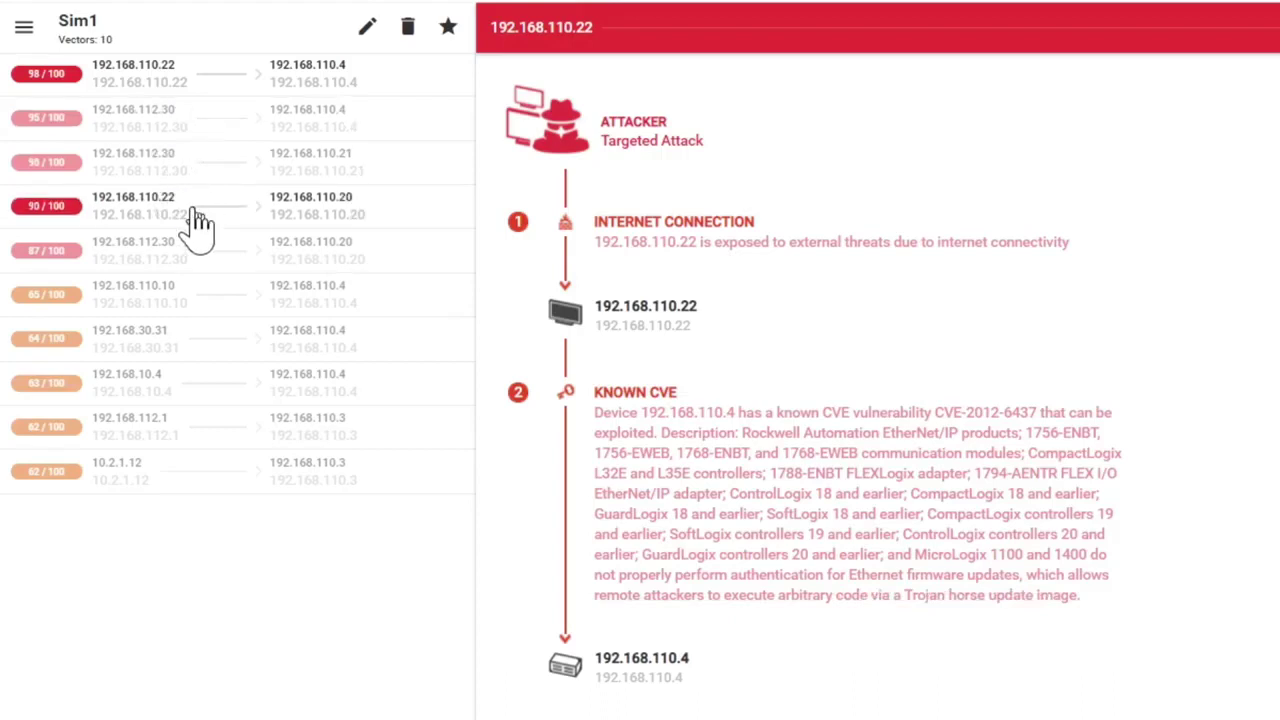
Show the 62/100 vector 10.2.1.12 → 192.168.110.3 and its CVE-2012-6437 step.
click(201, 480)
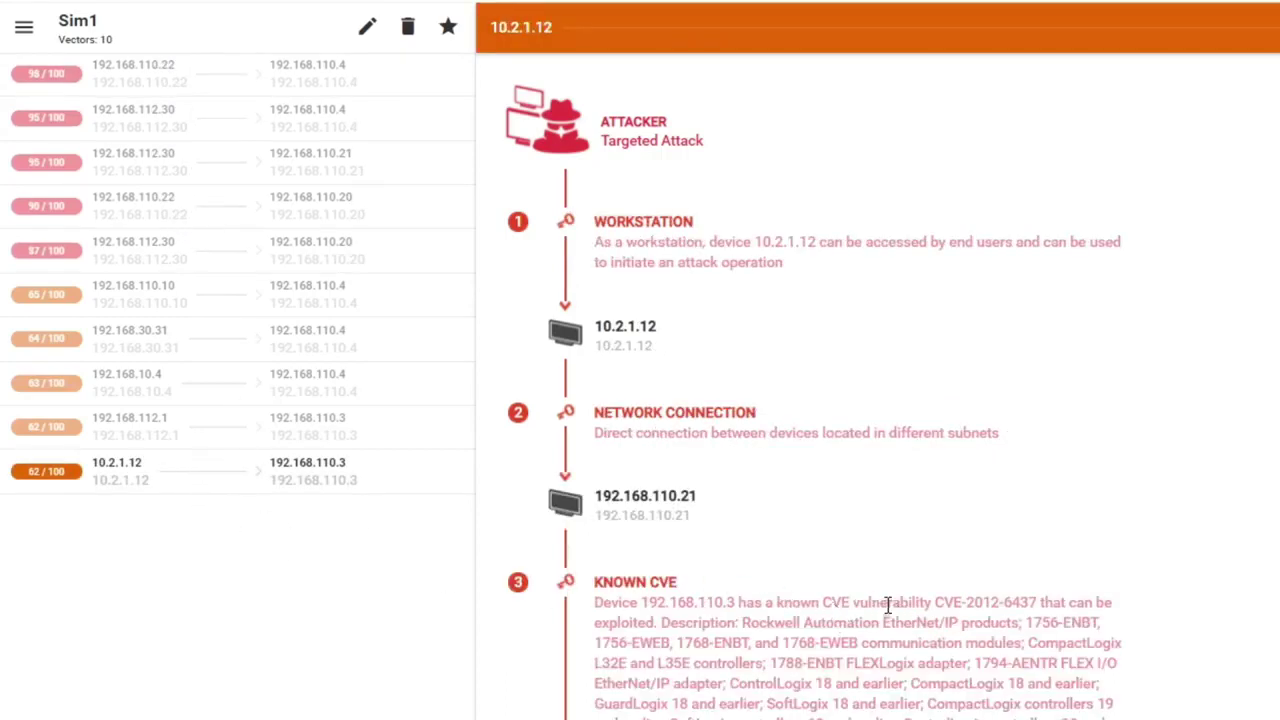
drag(955, 607, 1037, 604)
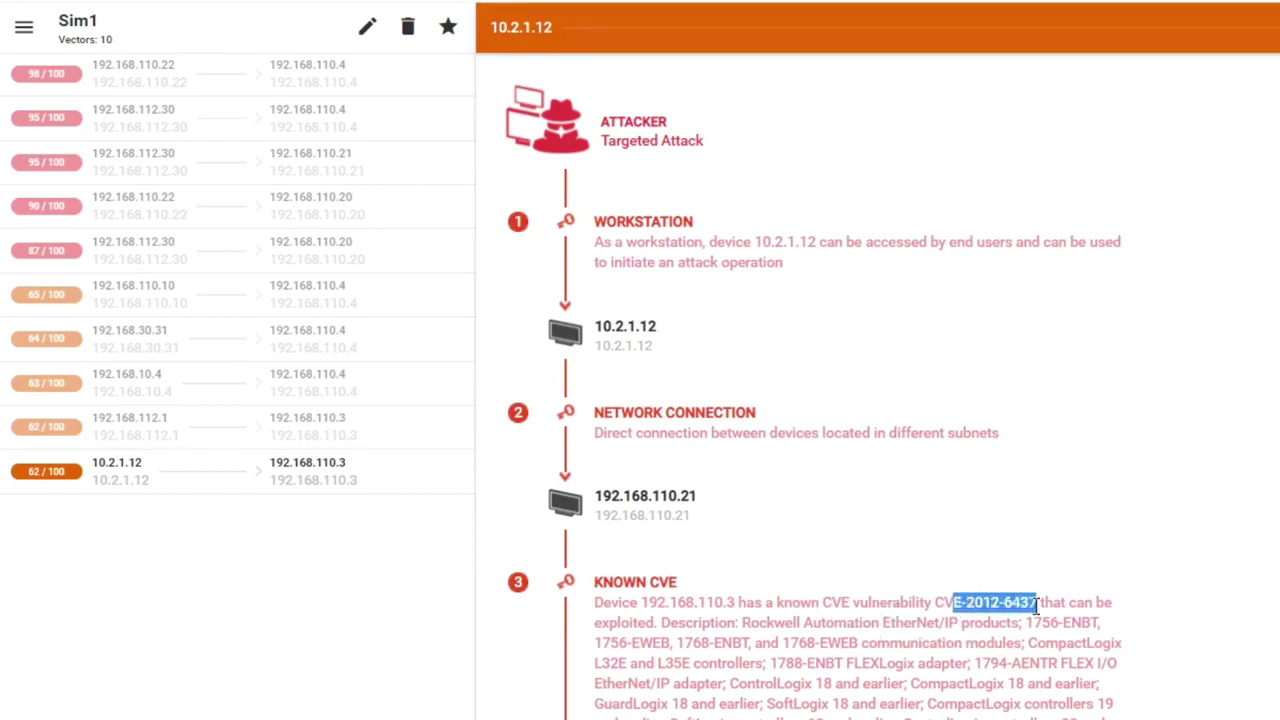
click(1018, 604)
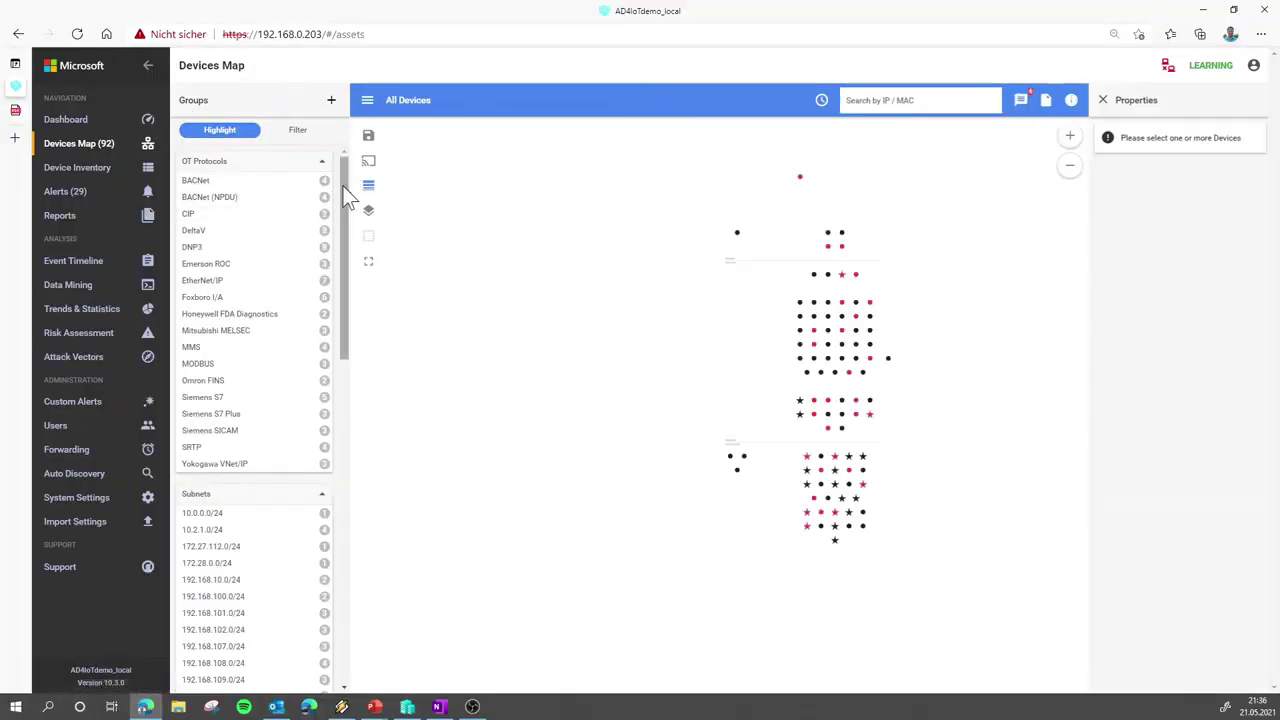
Display Sim1's 192.168.112.1 -> 192.168.110.3 vector from the AV Simulation group on the map.
drag(347, 197, 333, 507)
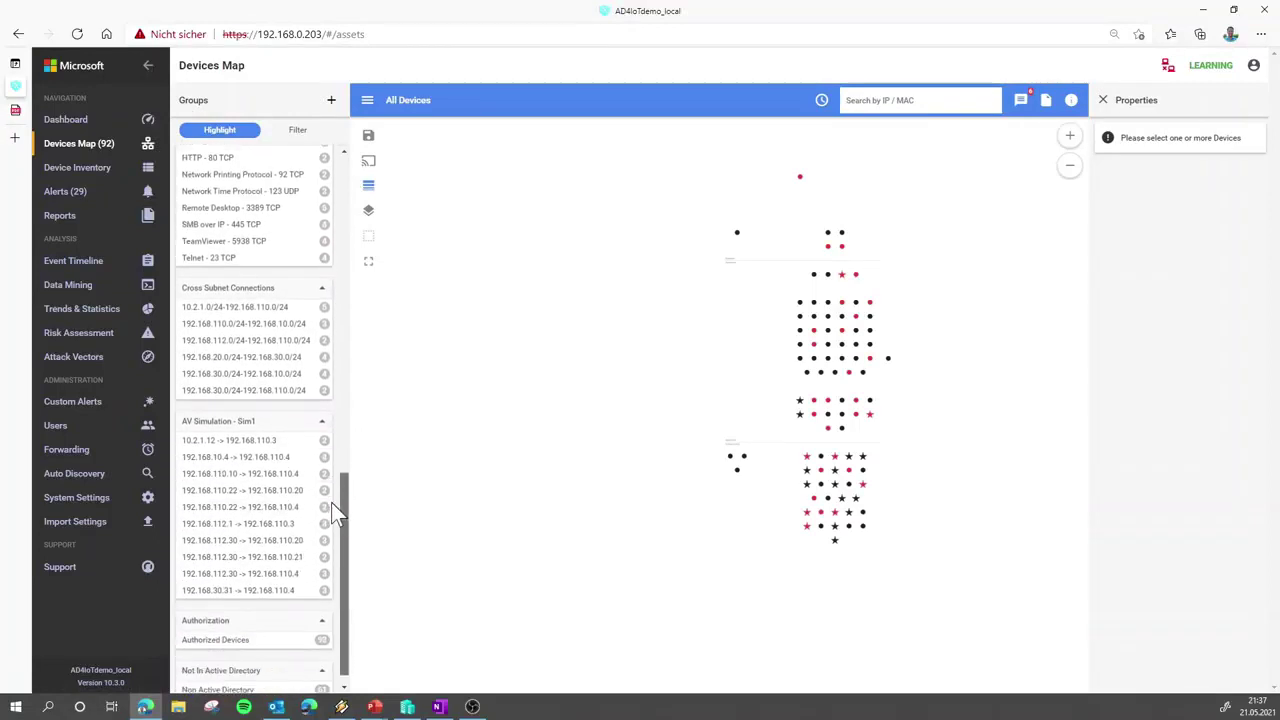
click(255, 524)
scroll(1204, 424, down, 5)
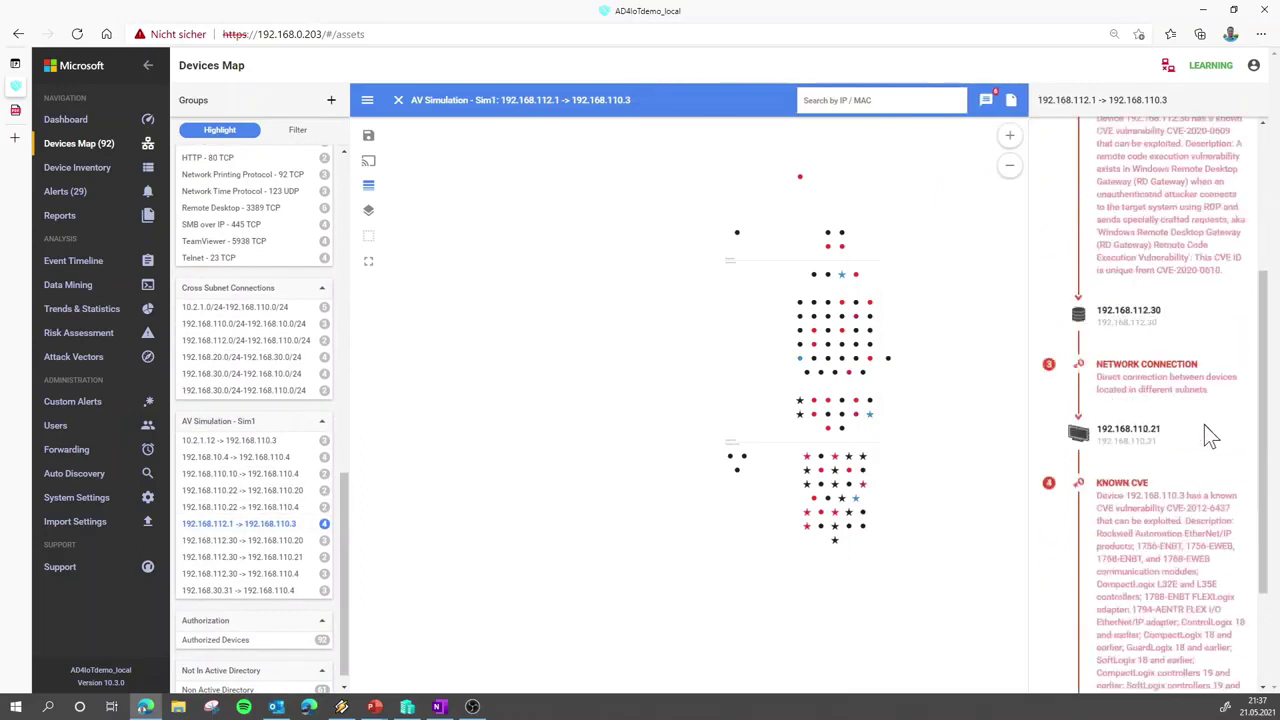
scroll(855, 446, up, 2)
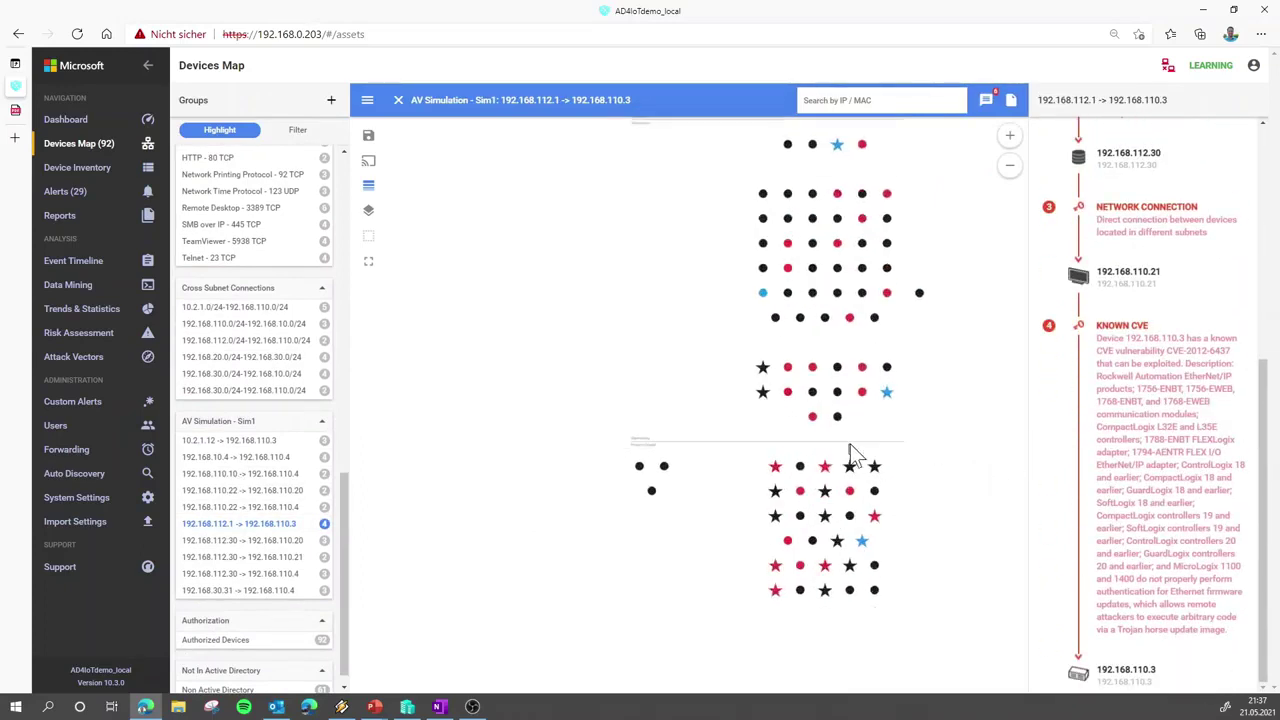
scroll(861, 446, up, 2)
Select the path nodes, including 192.168.112.30 and 192.168.110.21, to reveal their connection lines.
drag(913, 449, 858, 414)
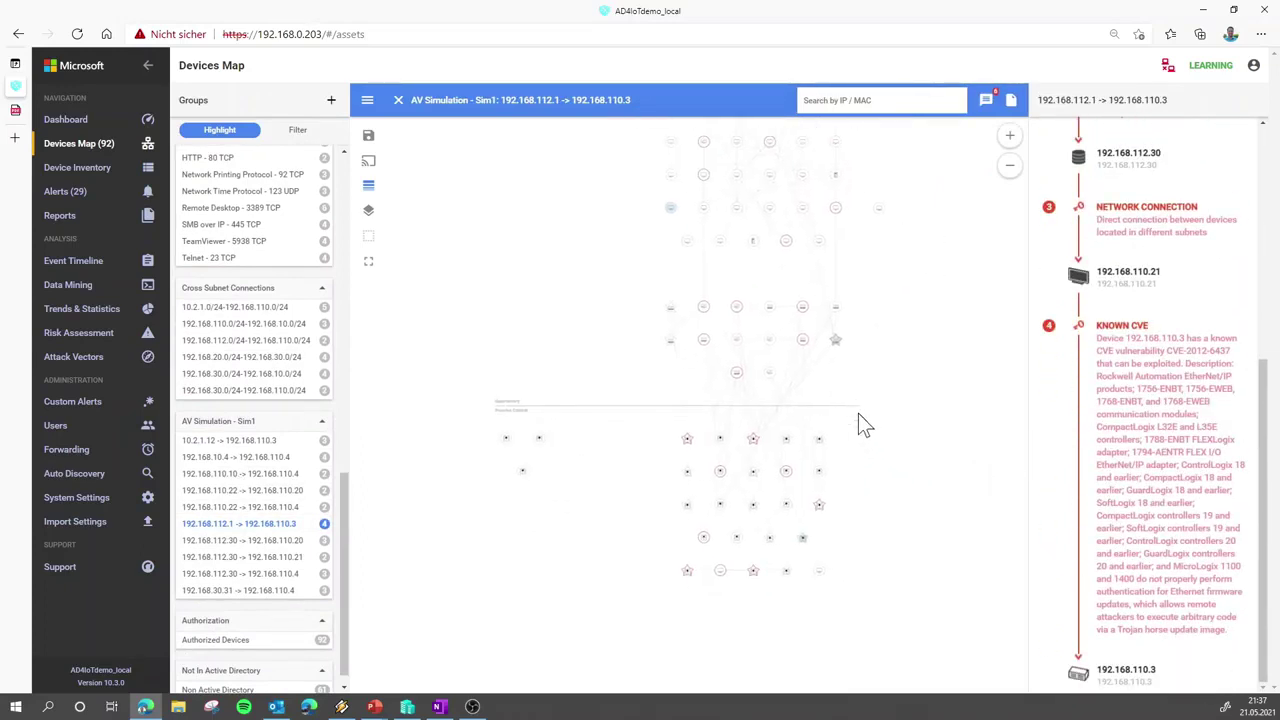
click(803, 538)
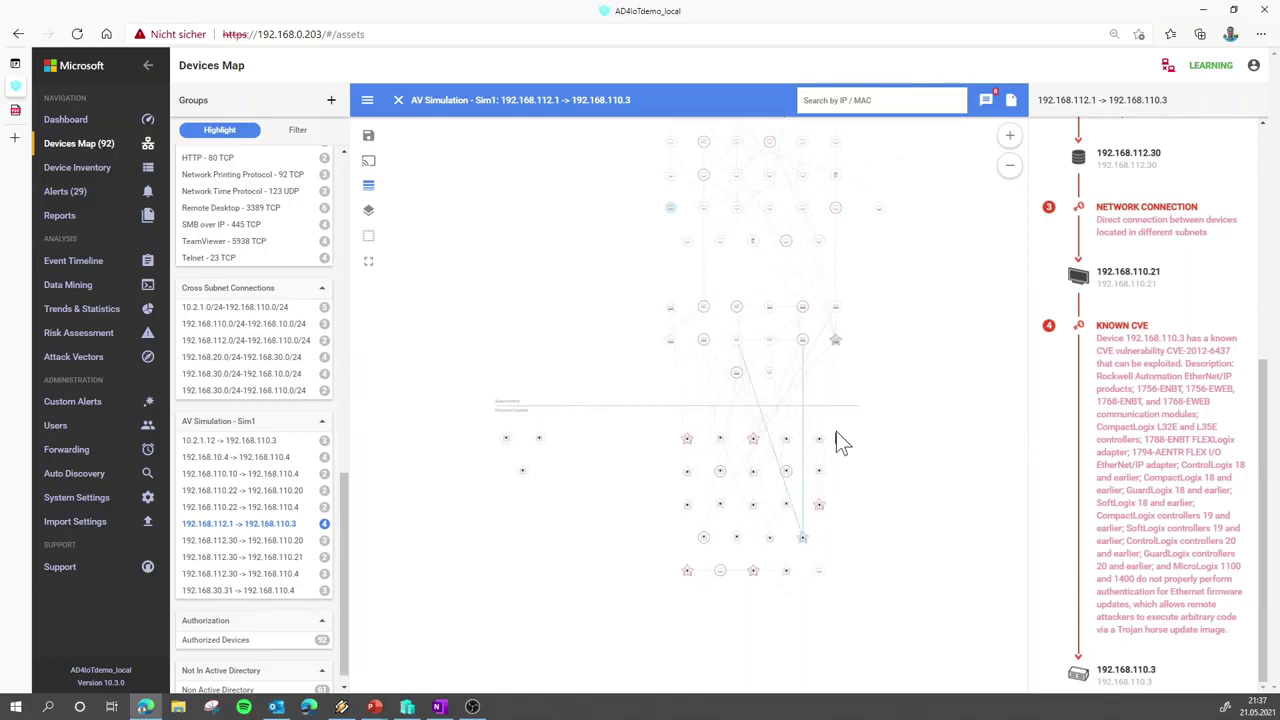
click(836, 340)
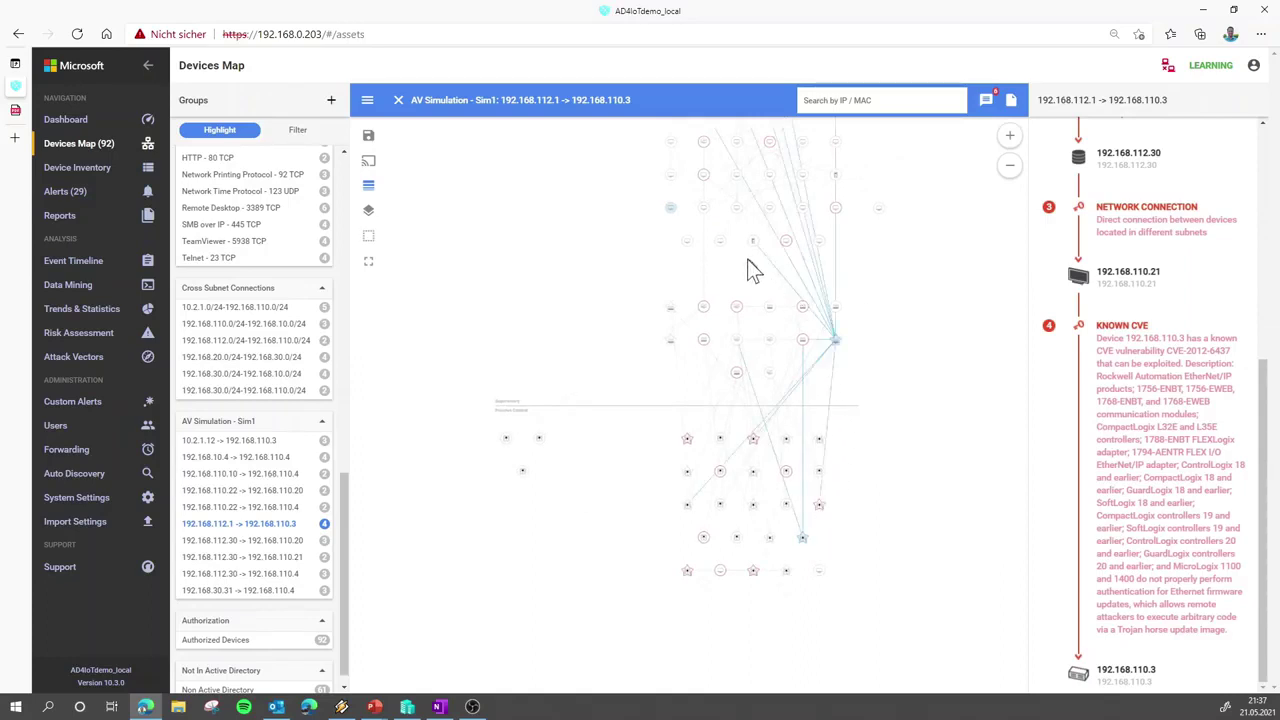
click(671, 207)
scroll(850, 395, up, 3)
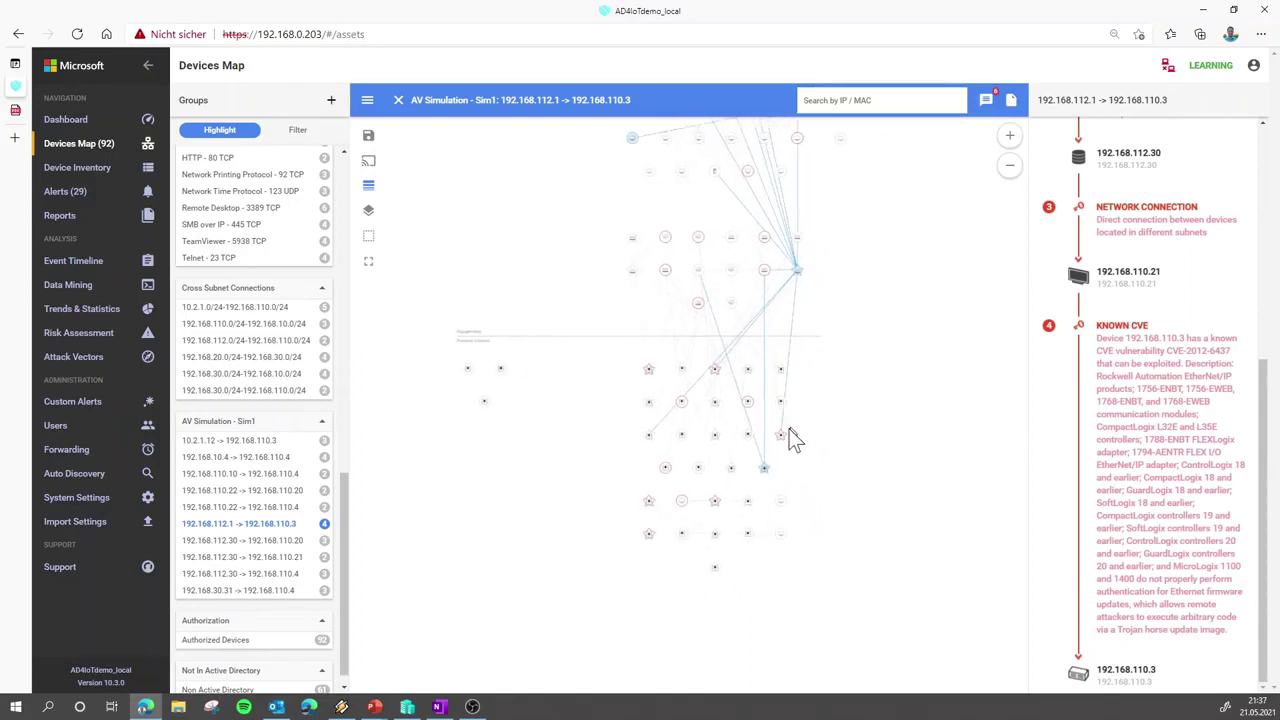
scroll(727, 467, up, 2)
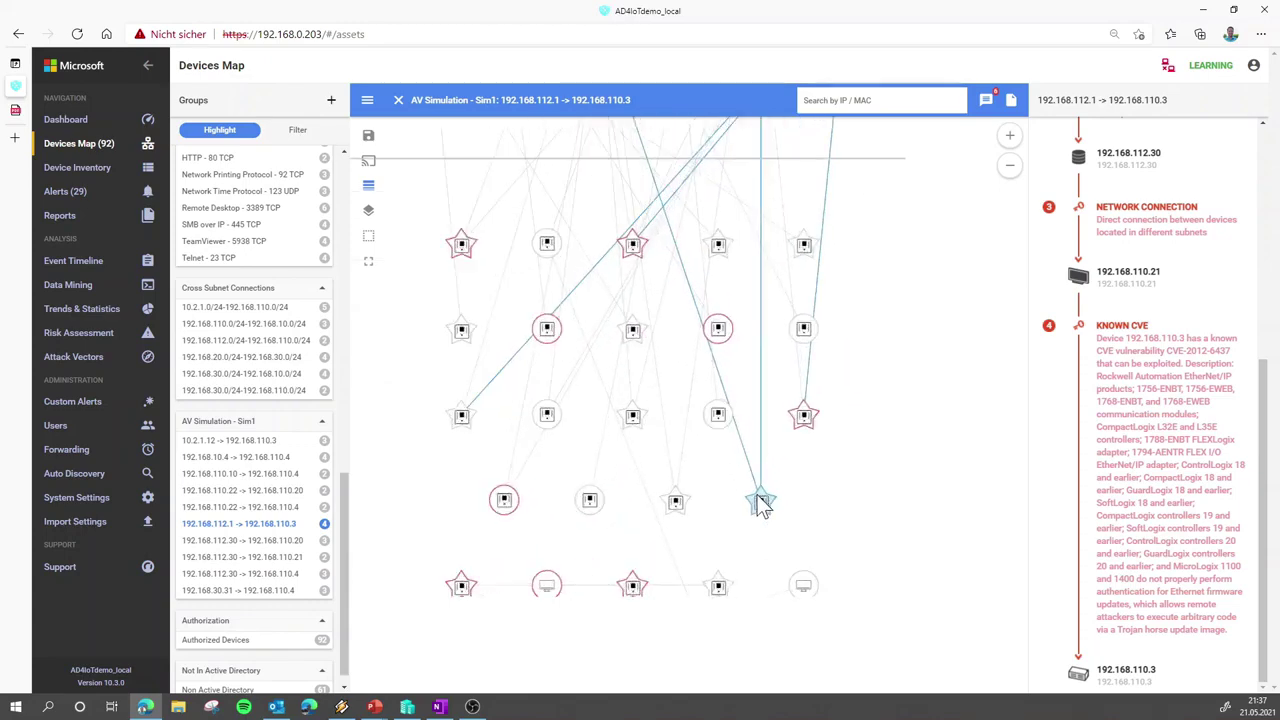
scroll(780, 459, up, 1)
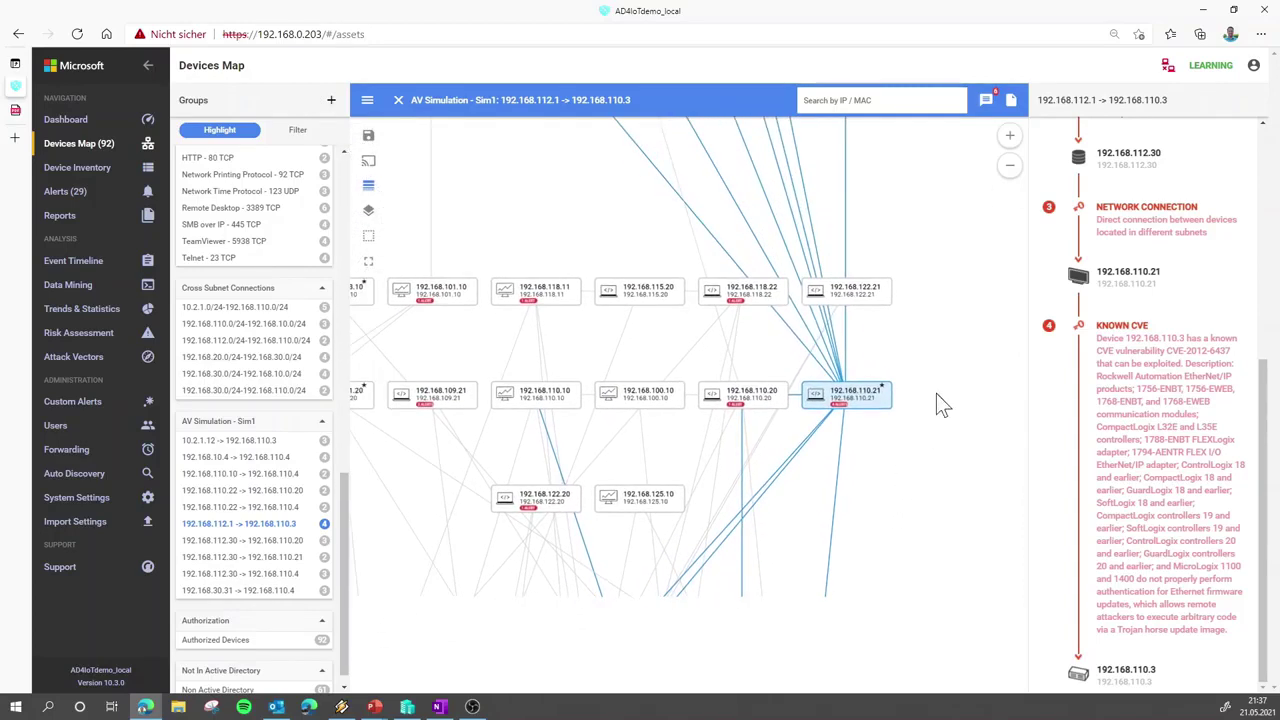
scroll(880, 337, down, 1)
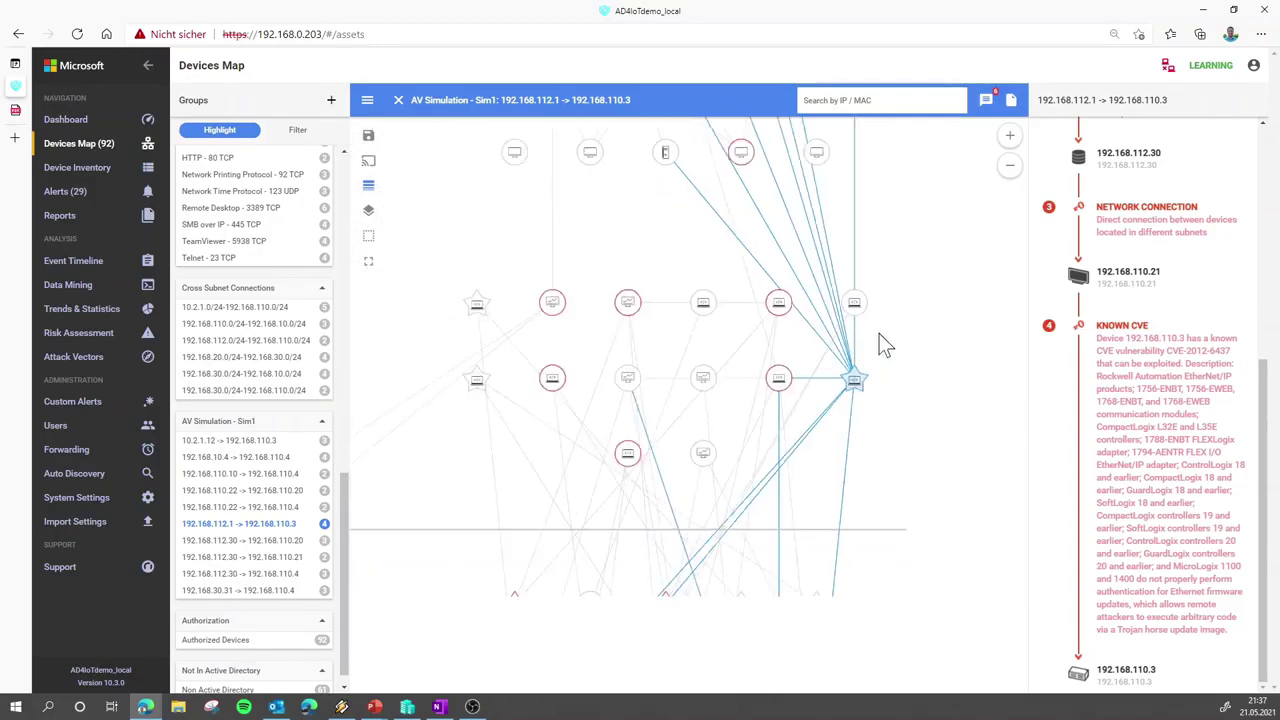
drag(867, 207, 871, 463)
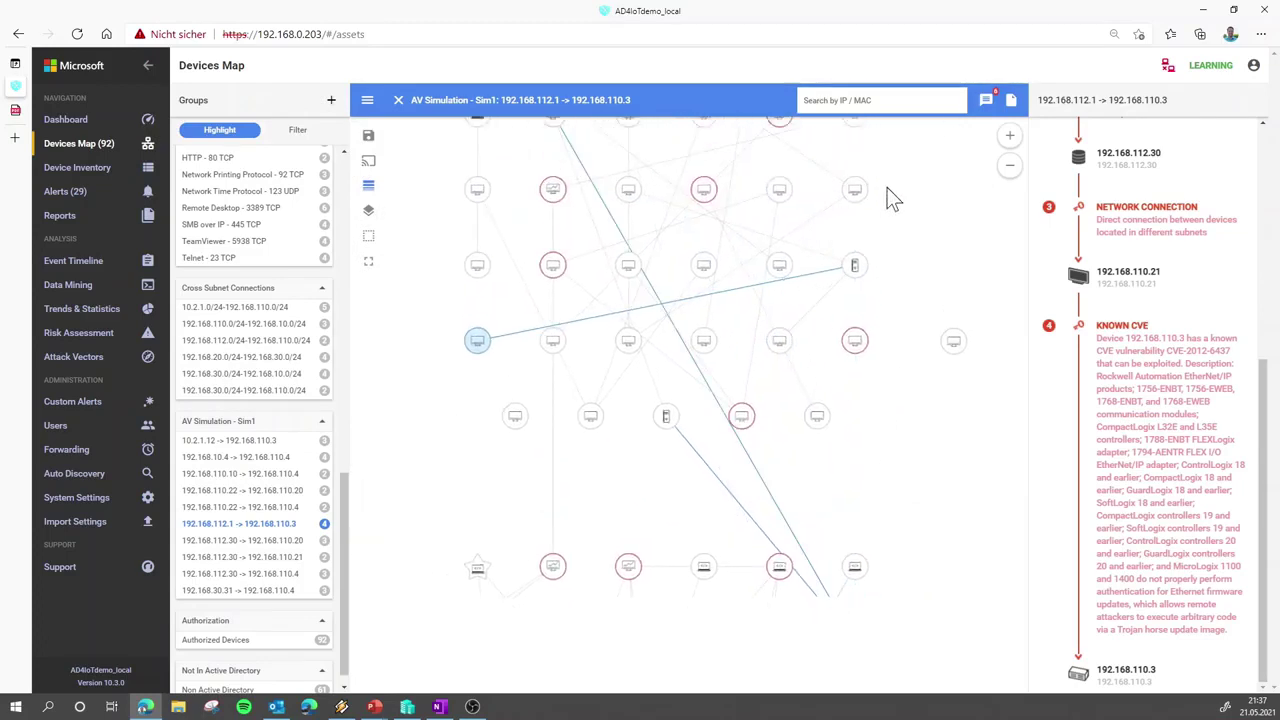
drag(887, 187, 887, 234)
scroll(887, 239, down, 1)
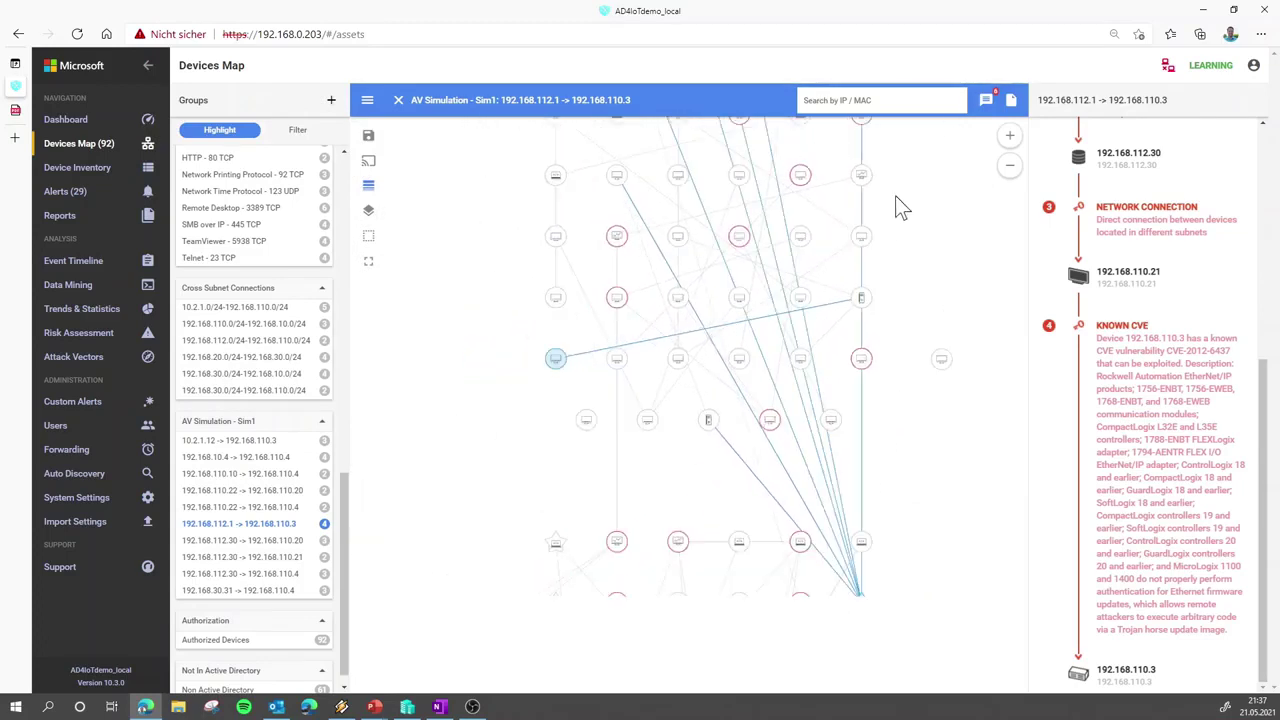